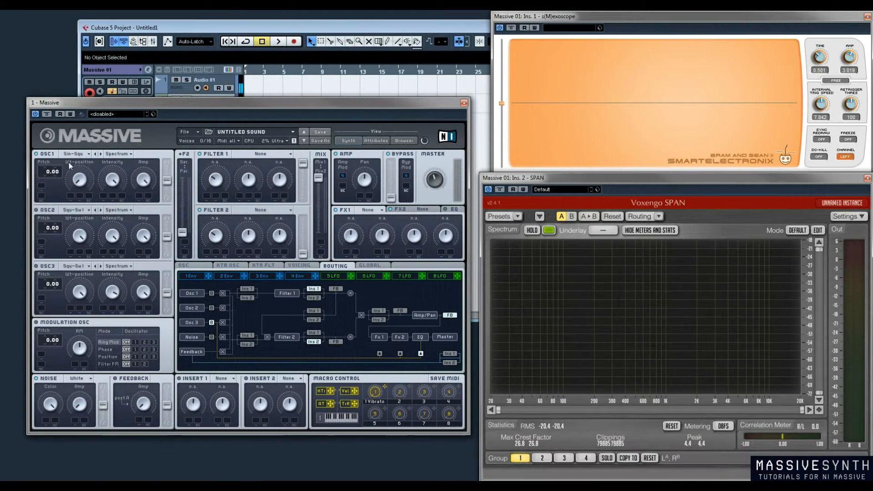
Shorten the Release of envelope 4, and return to the Routing page
left_click(301, 276)
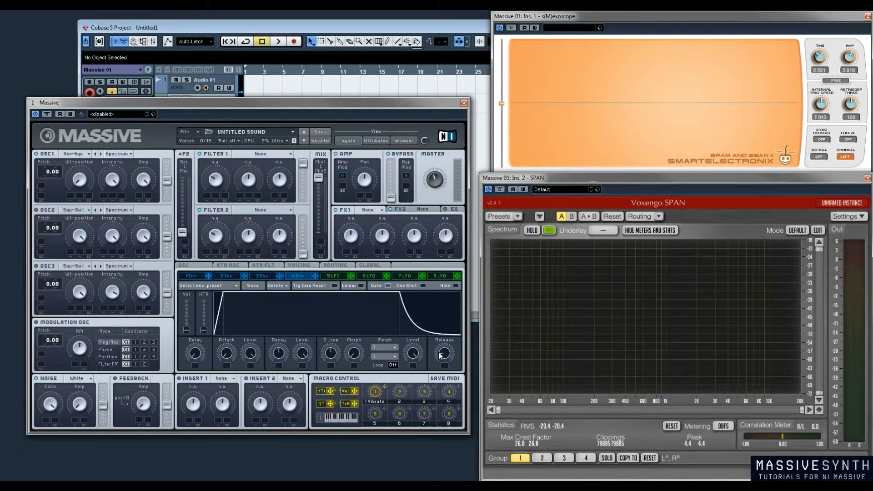
left_click_drag(438, 352, 446, 396)
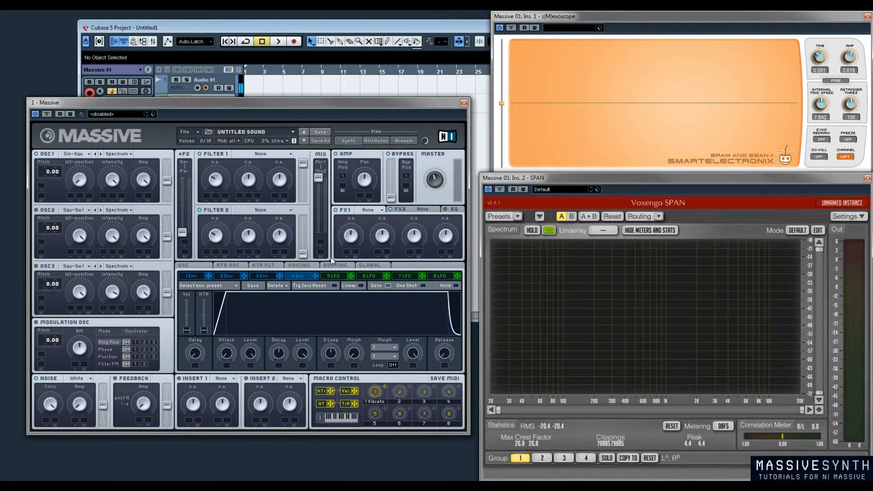
left_click(343, 268)
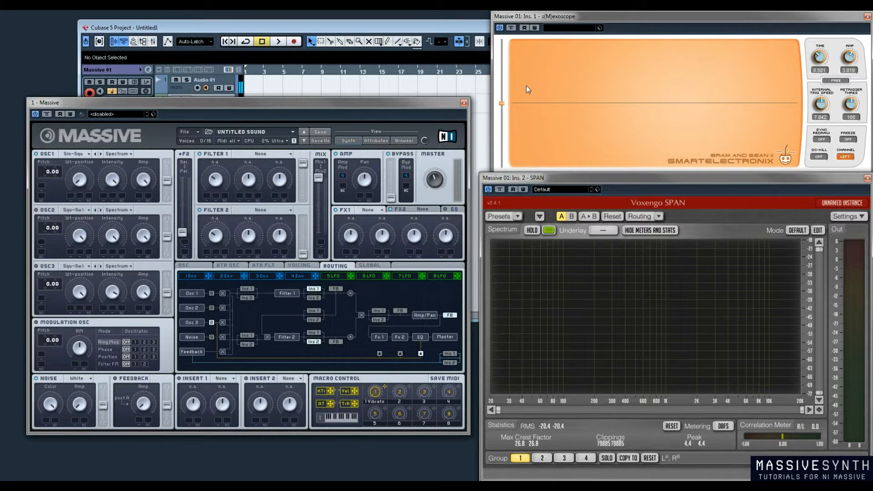
Set the oscilloscope's Time to 0.562 and Amp to 3.467, and briefly freeze the waveform display
left_click(822, 59, "ctrl")
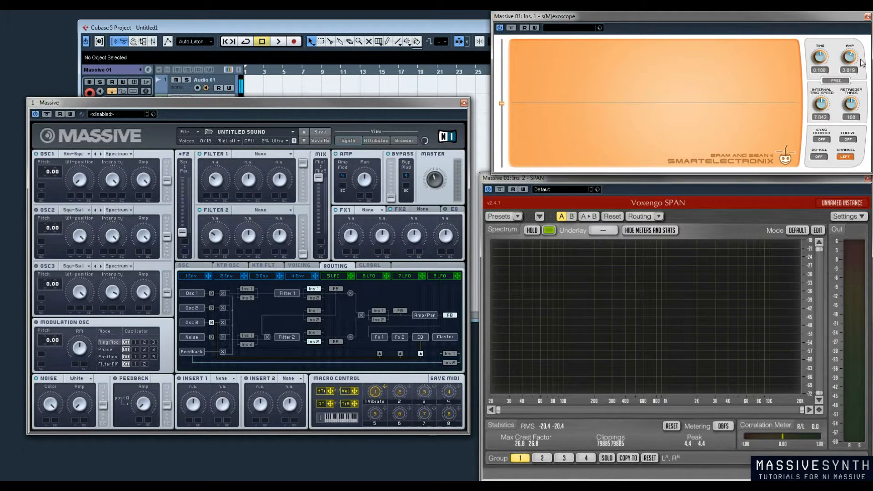
left_click(851, 61, "ctrl")
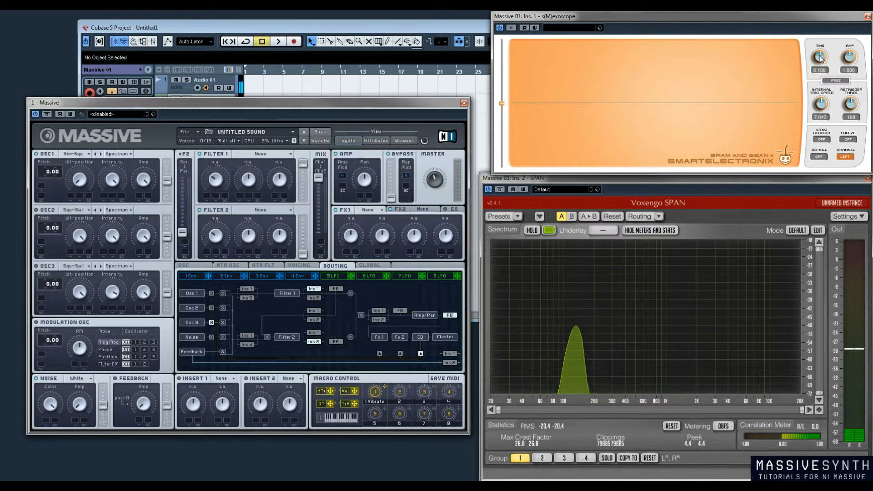
left_click_drag(820, 65, 820, 69)
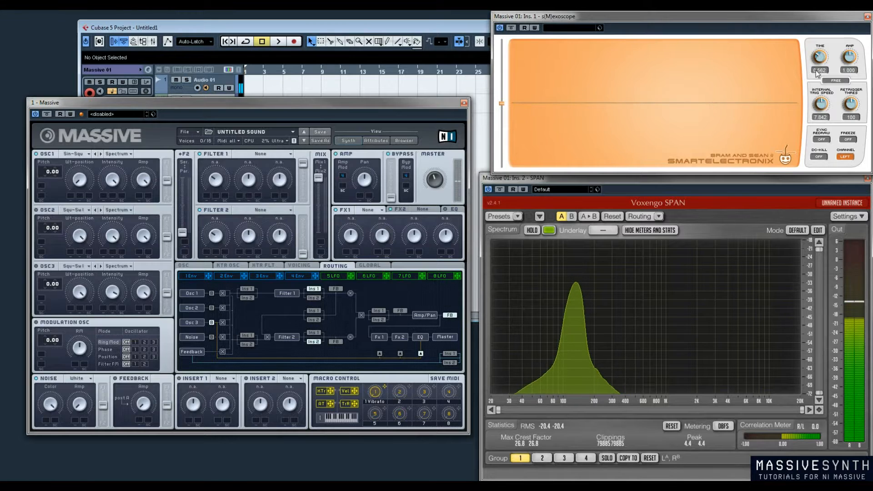
left_click_drag(849, 61, 853, 56)
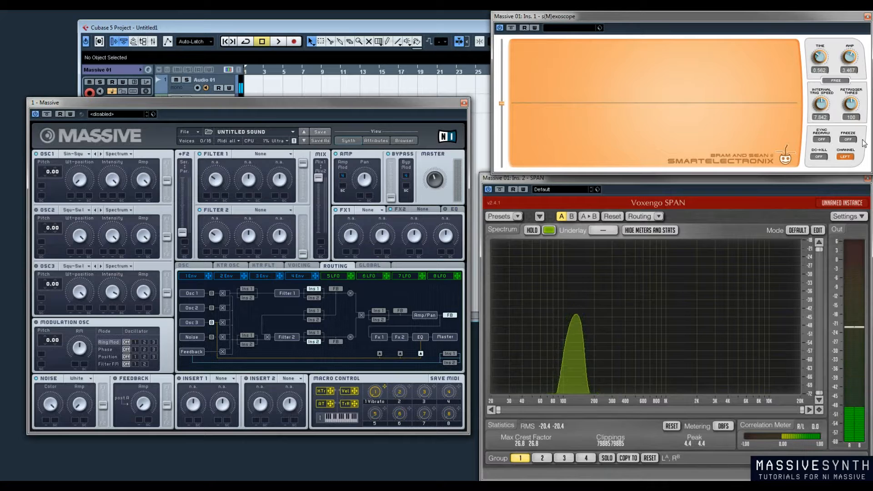
left_click(848, 139)
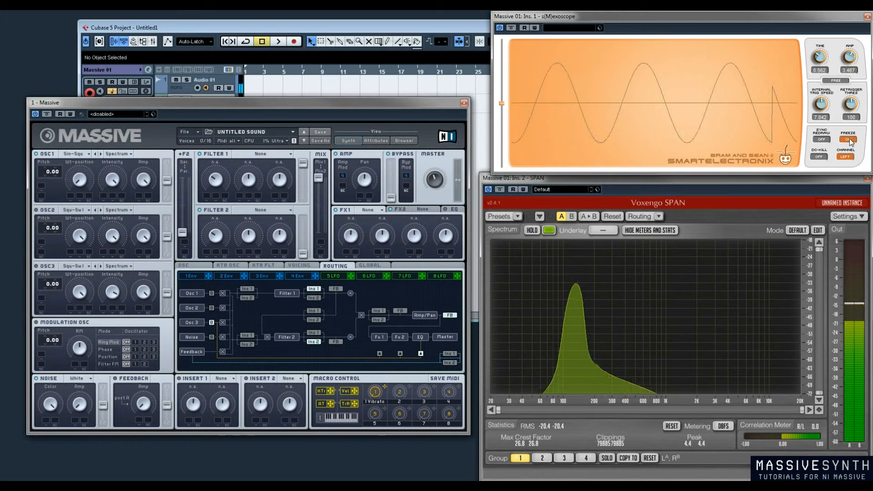
left_click(848, 140)
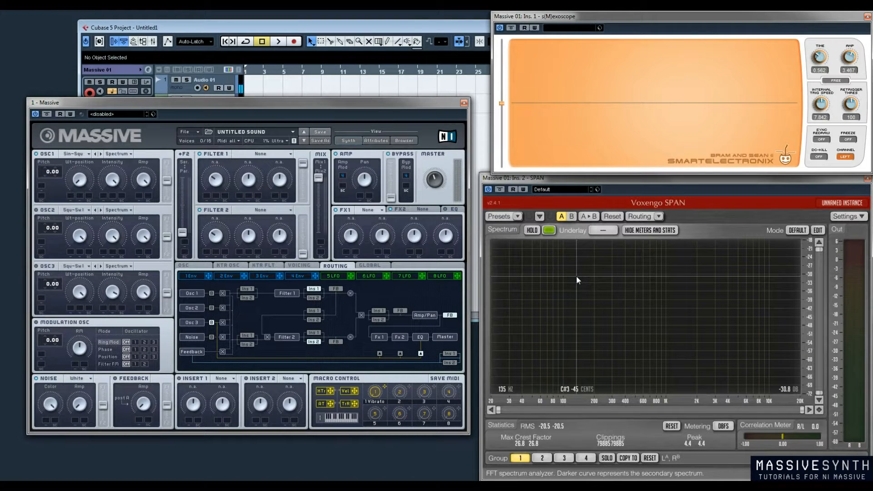
Load the Simple Delay effect into Insert 1, and replace it with Sample & Hold
left_click(228, 378)
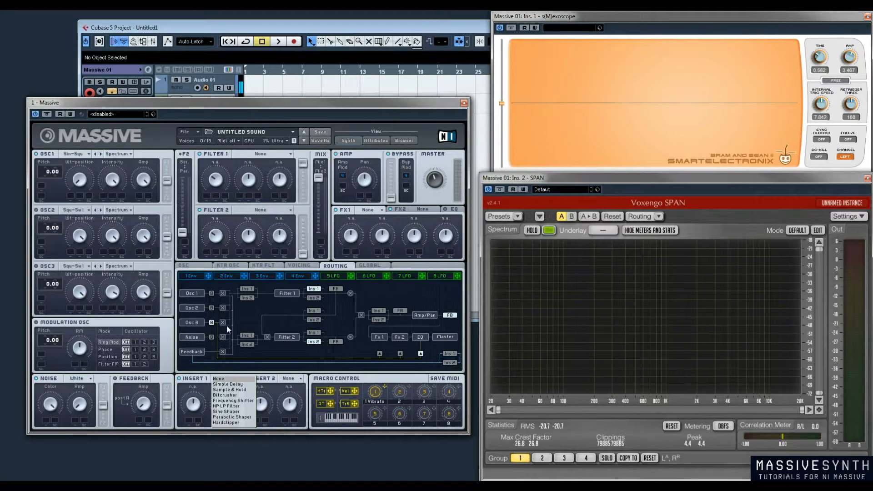
left_click(228, 384)
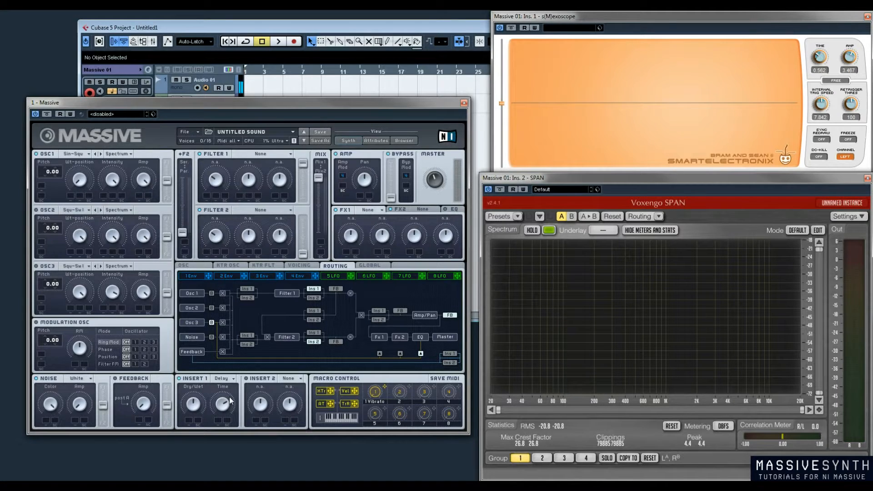
left_click(232, 379)
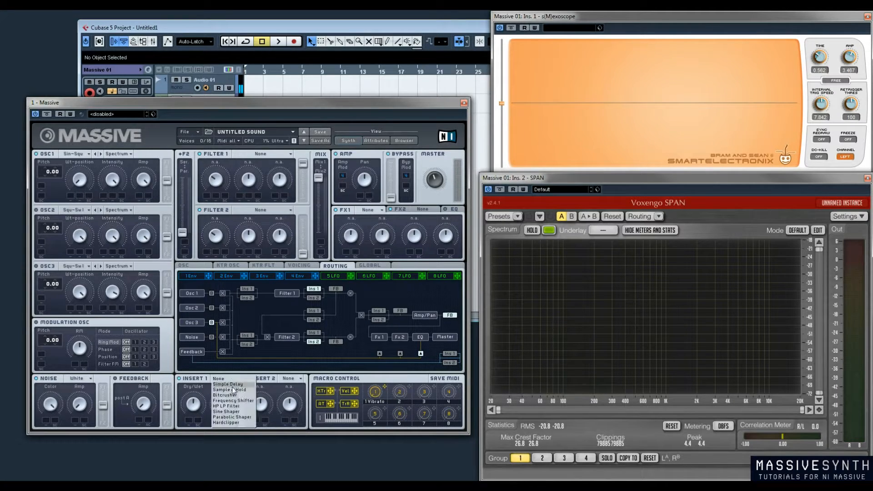
left_click(230, 390)
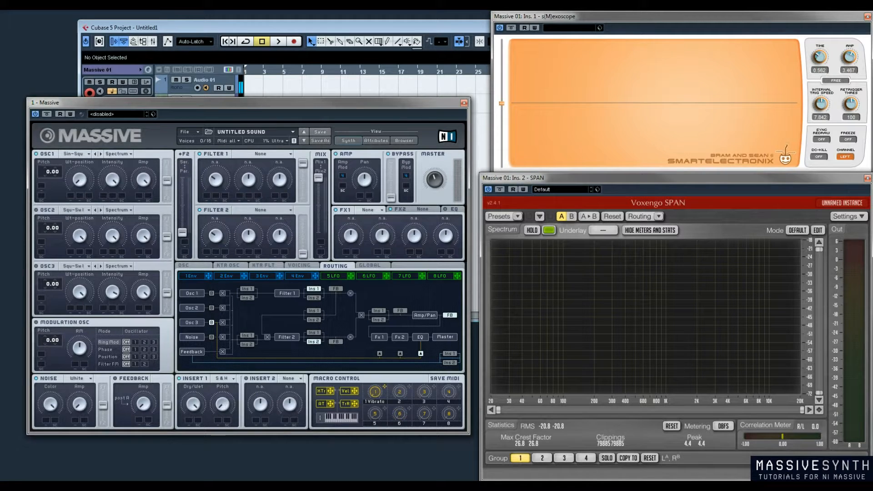
mouse_move(230, 481)
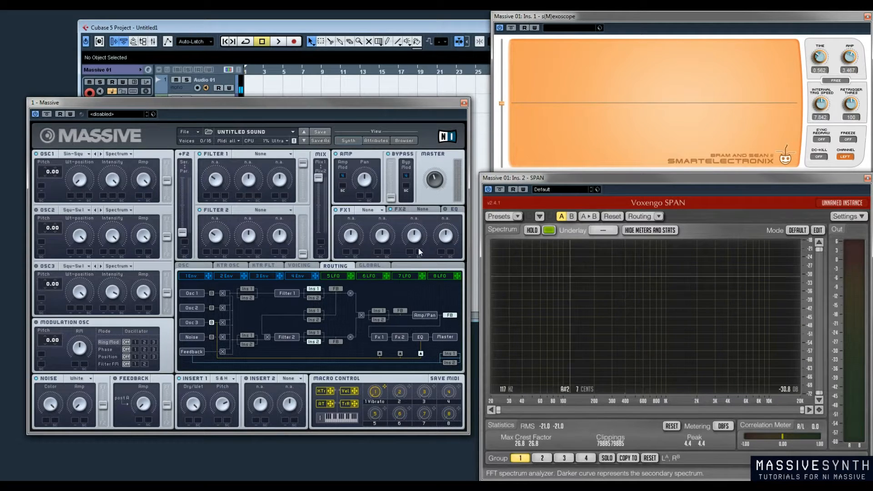
Switch Insert 1 to Bitcrusher, sweep its Crush amount from minimum upward, and turn the bypassed insert back on
left_click(233, 379)
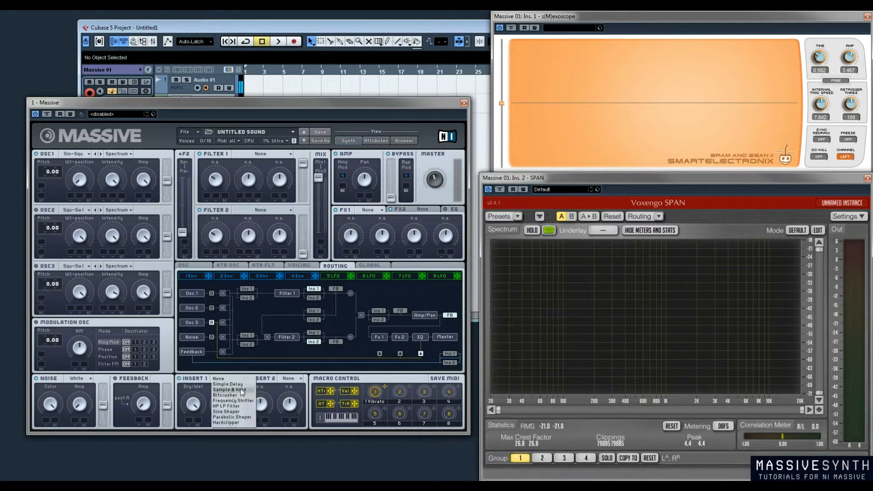
left_click(226, 395)
left_click_drag(228, 405, 230, 478)
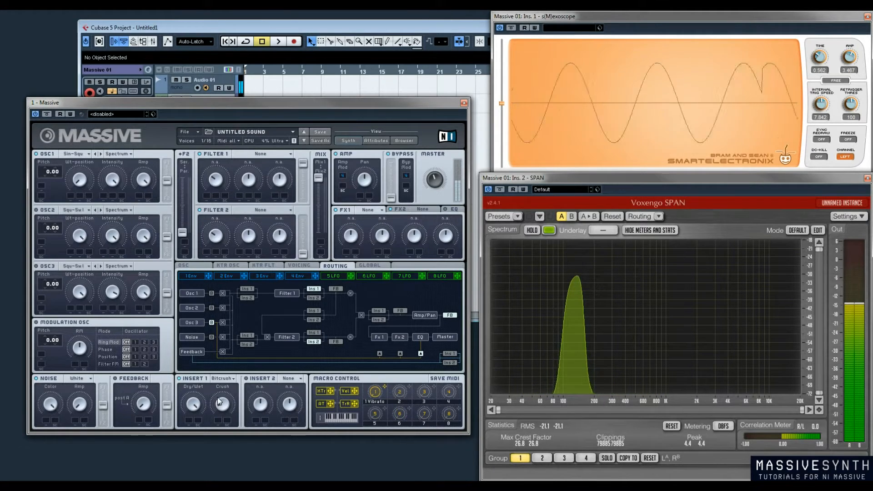
left_click_drag(221, 385, 223, 380)
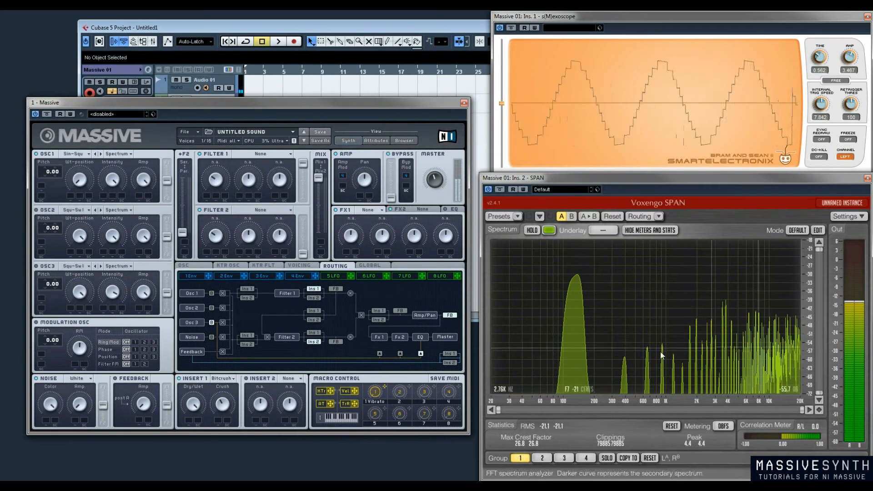
left_click_drag(221, 405, 230, 389)
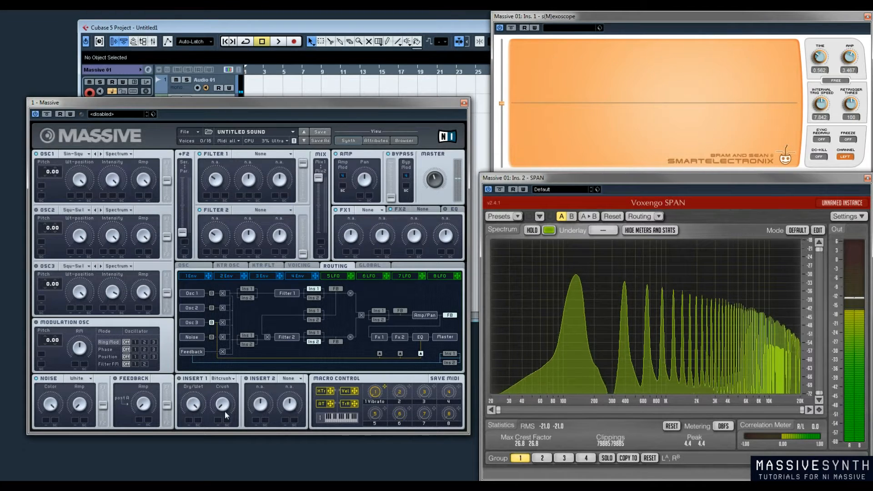
left_click(179, 379)
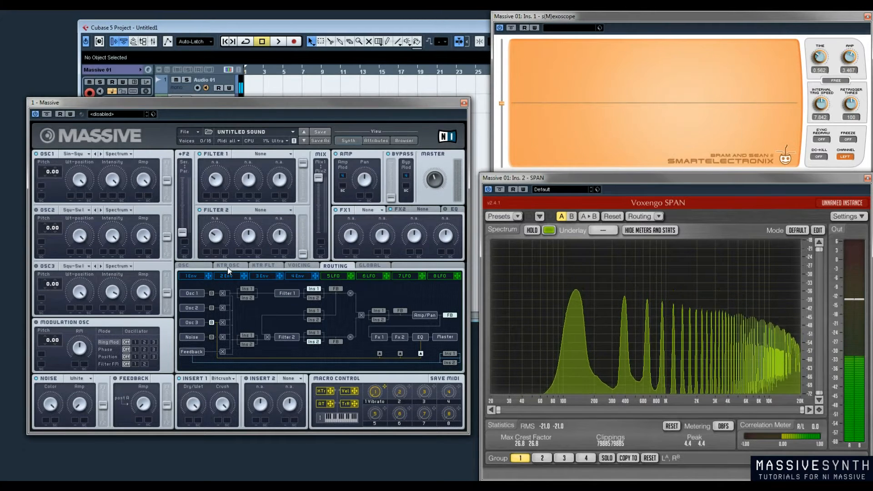
Try the Frequency Shifter in Insert 1 with its Pitch adjusted, and replace it with the HP/LP Filter
left_click(233, 379)
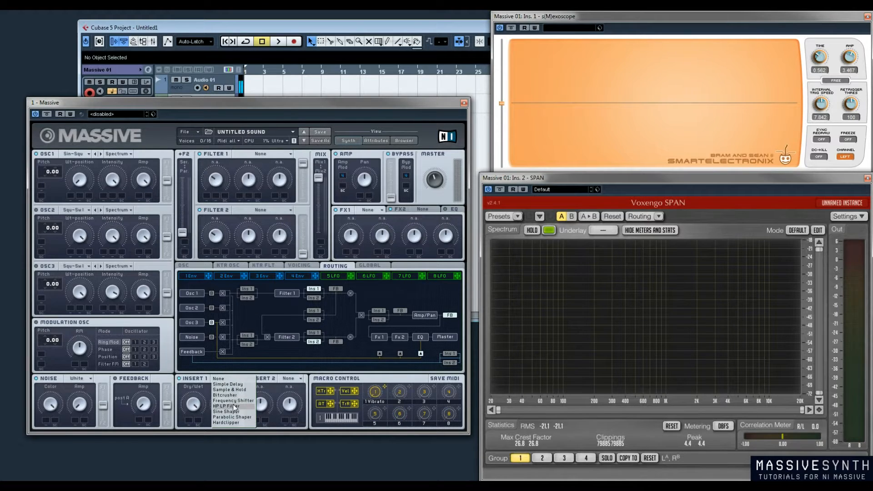
left_click(234, 402)
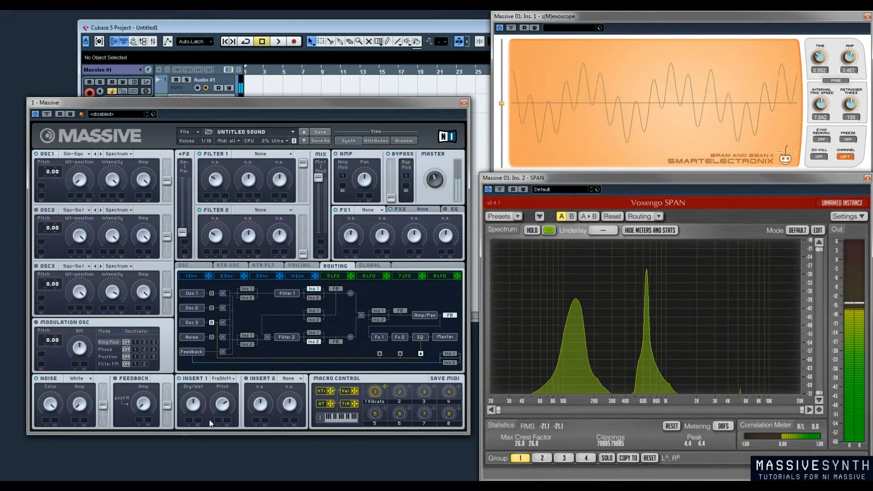
left_click_drag(222, 404, 223, 413)
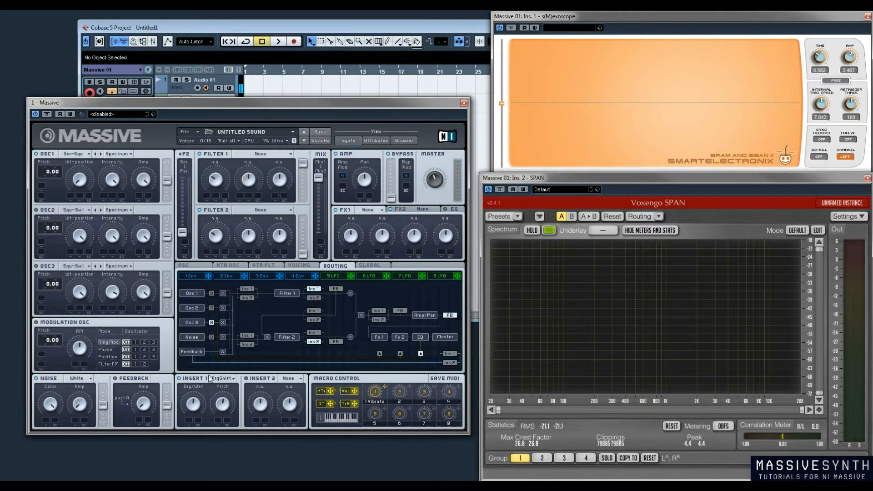
left_click(232, 380)
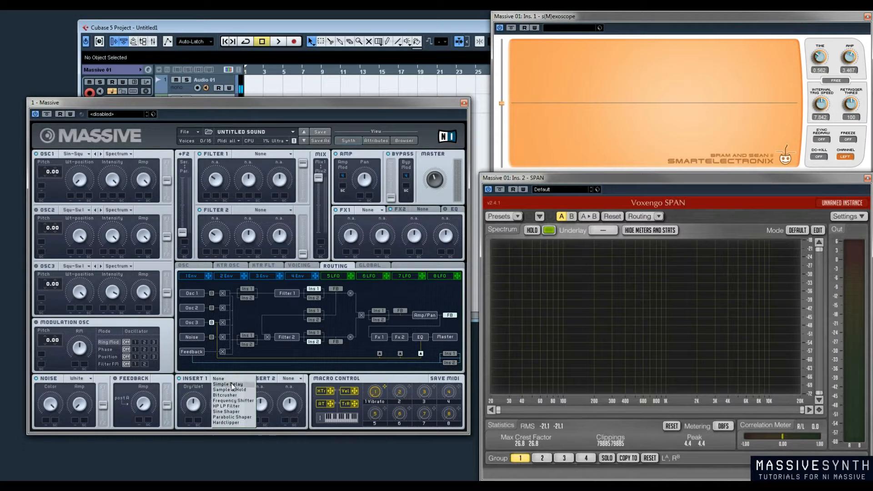
left_click(243, 406)
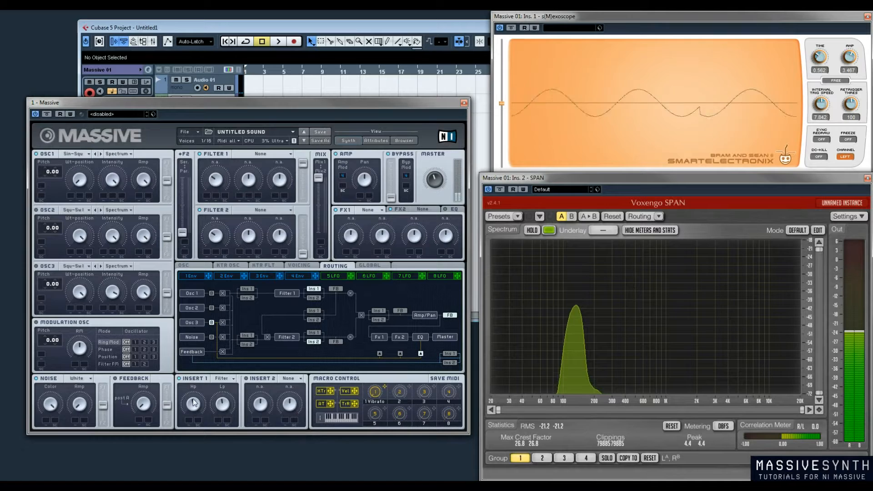
Switch Insert 1 to Sine Shaper and raise its Drive to distort the sine wave
left_click(216, 378)
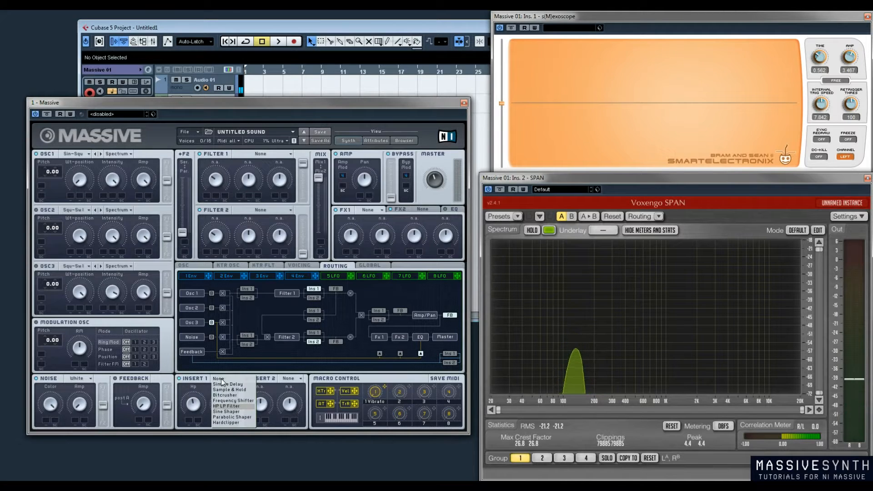
left_click(231, 412)
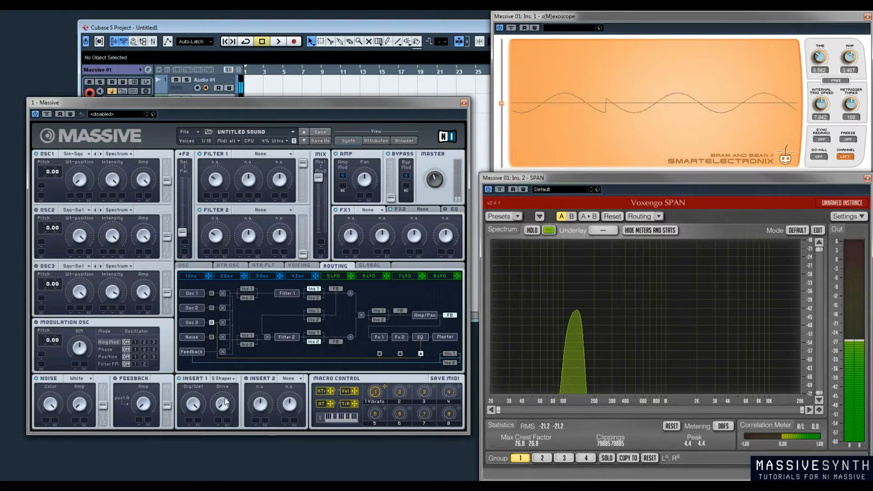
left_click_drag(221, 411, 224, 359)
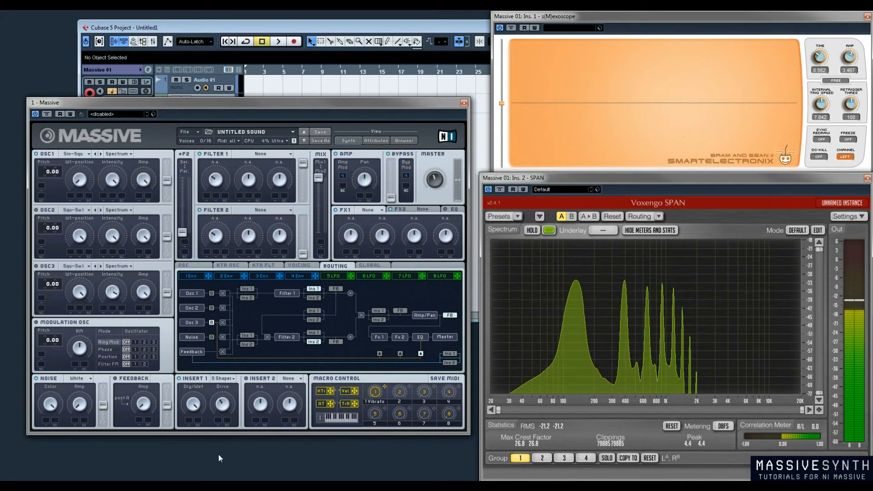
Switch Insert 1 to Parabolic Shaper and raise its Drive in stages to maximum
left_click(231, 379)
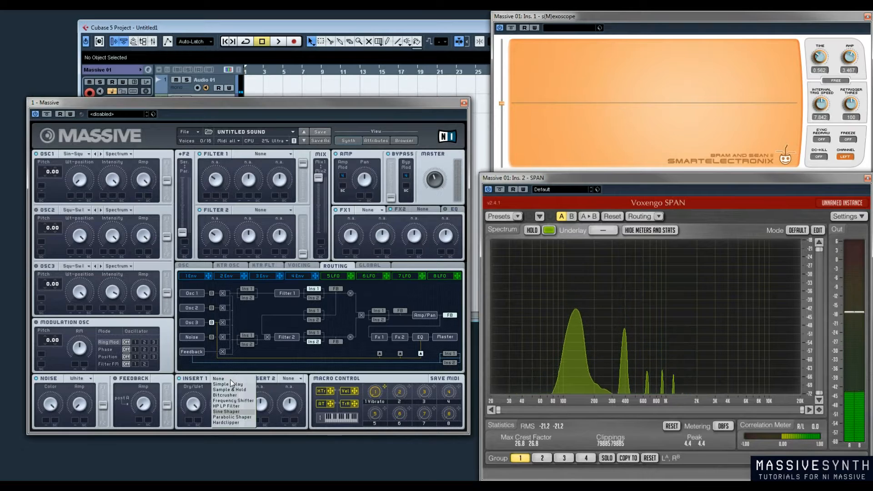
left_click(236, 419)
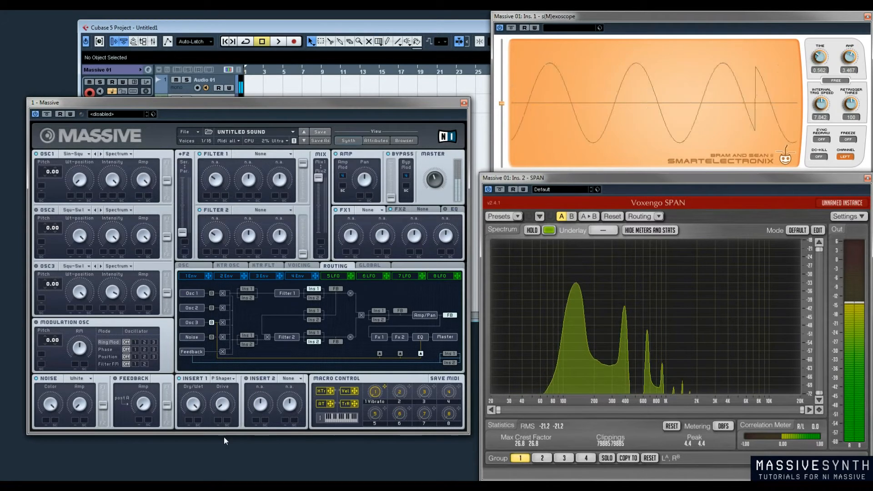
left_click_drag(226, 408, 235, 387)
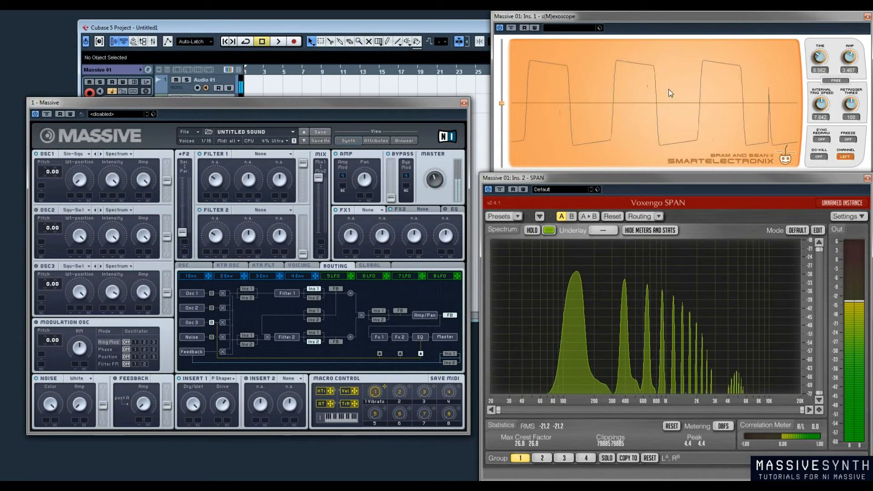
left_click_drag(222, 406, 227, 379)
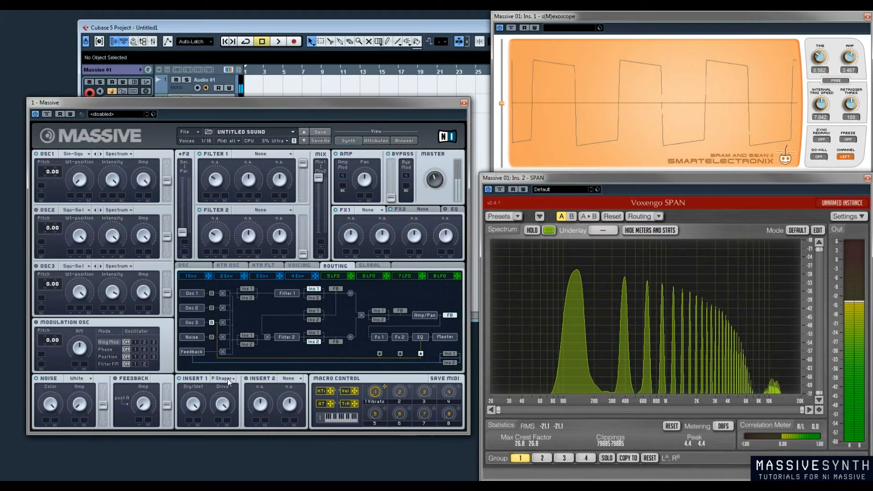
Switch Insert 1 to Hardclipper and raise its Drive in stages to maximum
left_click(219, 378)
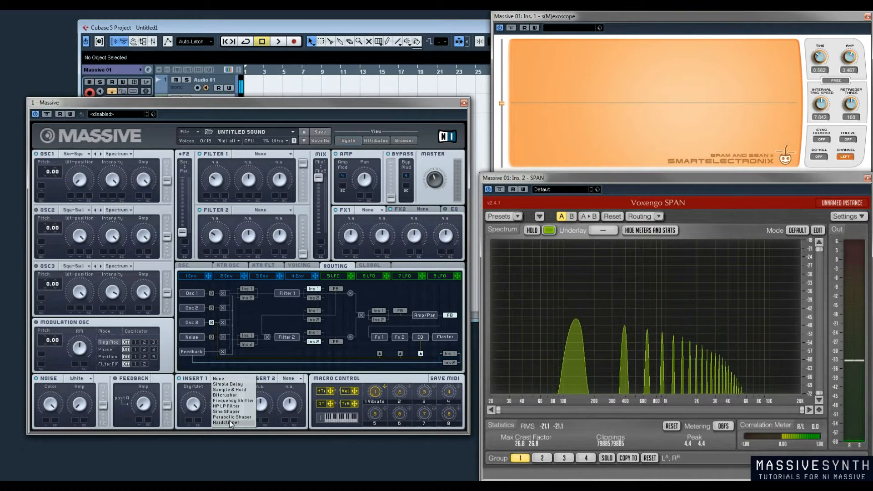
left_click(229, 421)
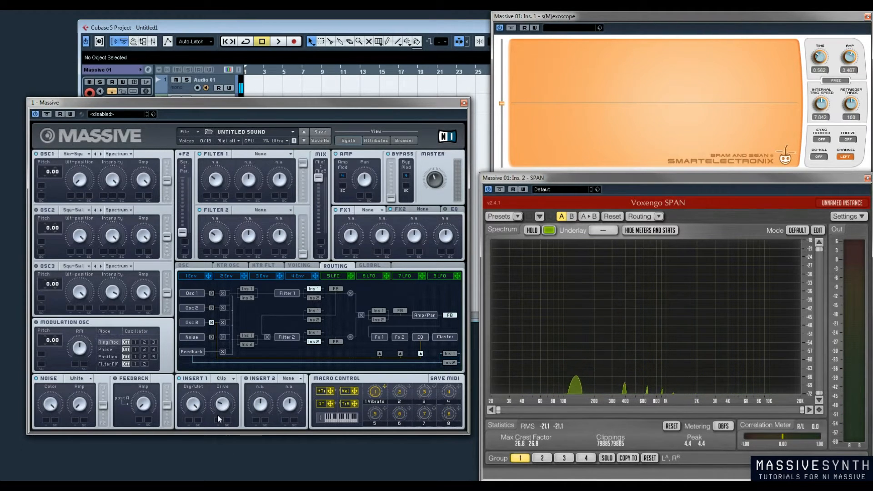
left_click_drag(226, 413, 228, 389)
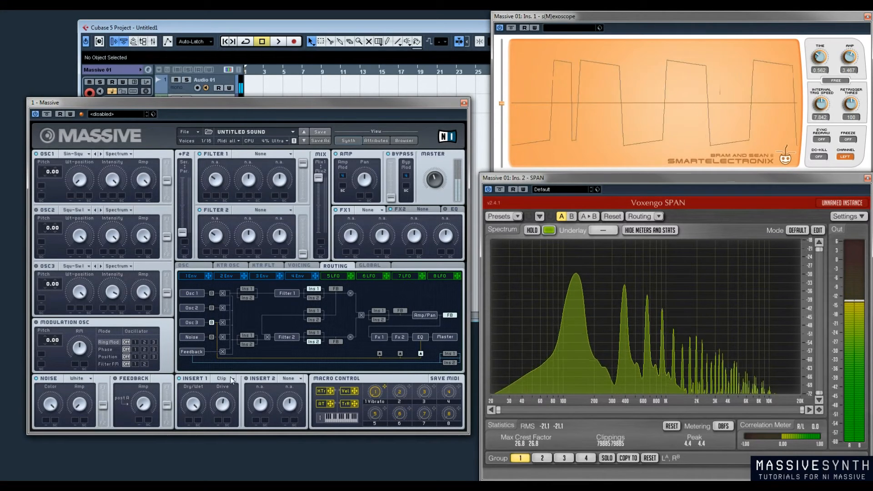
left_click_drag(224, 394, 239, 350)
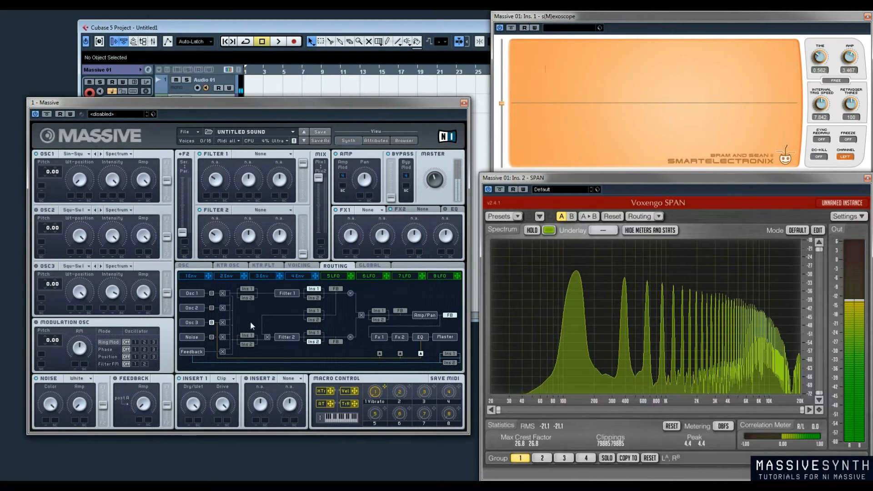
View the oscillator, oscillator keytracking, filter keytracking and voicing settings, and return to the routing diagram
left_click(248, 335)
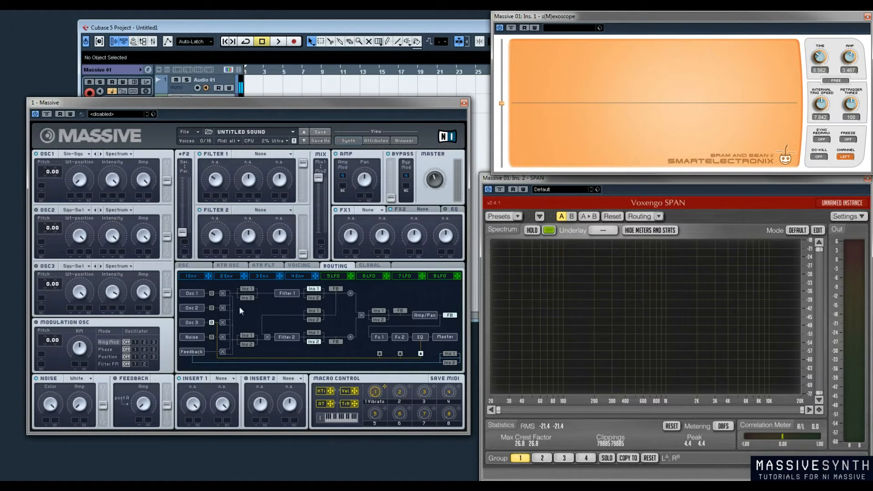
left_click(189, 266)
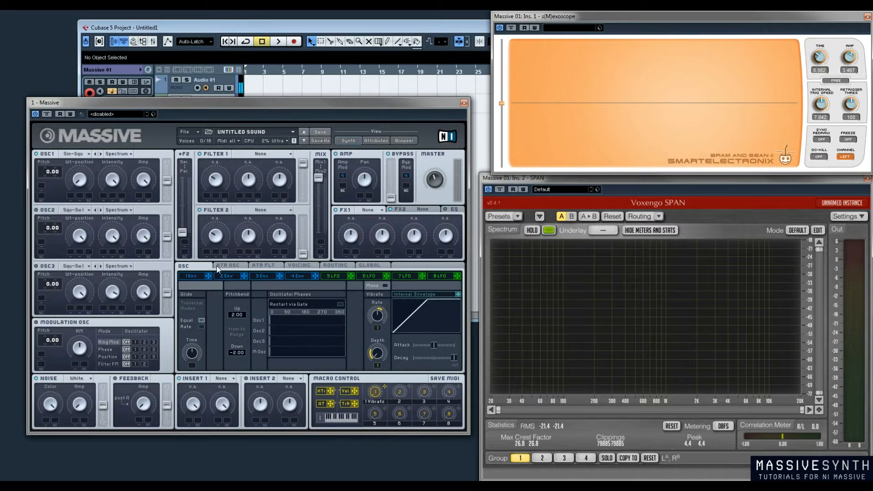
left_click(234, 266)
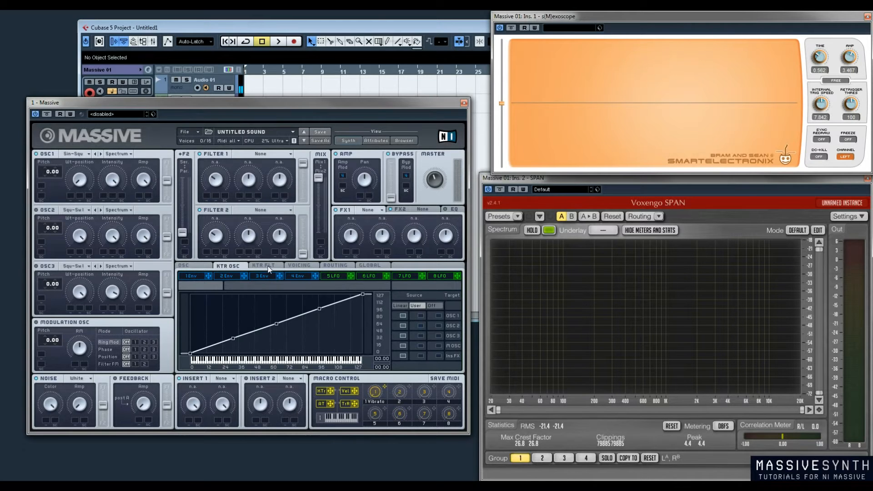
left_click(268, 269)
left_click(300, 266)
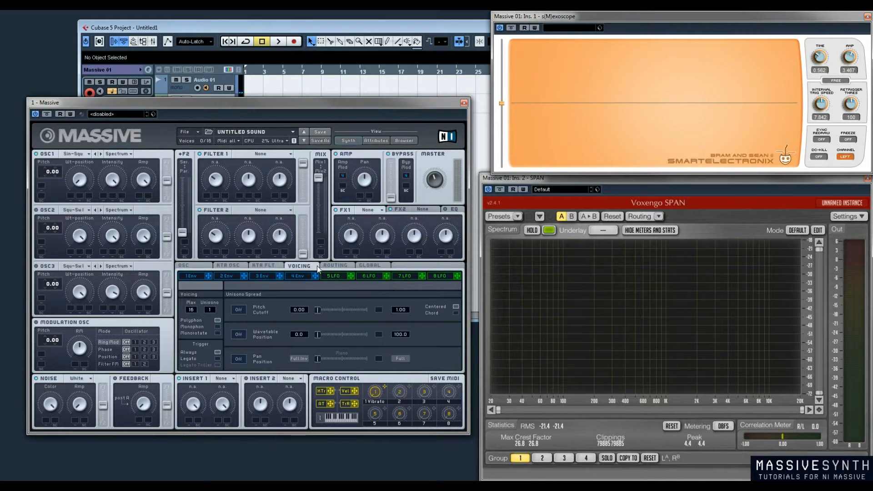
left_click(345, 267)
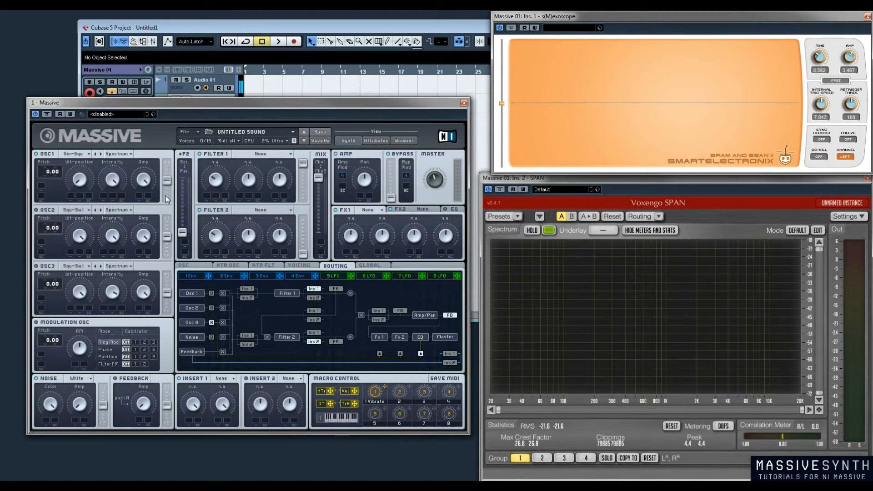
Move Oscillator 1's filter send between Filter 1 and Filter 2, and set the serial/parallel filter fader about halfway
left_click_drag(166, 180, 165, 155)
left_click_drag(166, 164, 160, 210)
left_click_drag(168, 175, 167, 169)
left_click_drag(183, 232, 184, 178)
Tap the feedback after Filter 1, place Insert 1 after the filter mix, and send Oscillator 1 fully to Filter 1
left_click(117, 381)
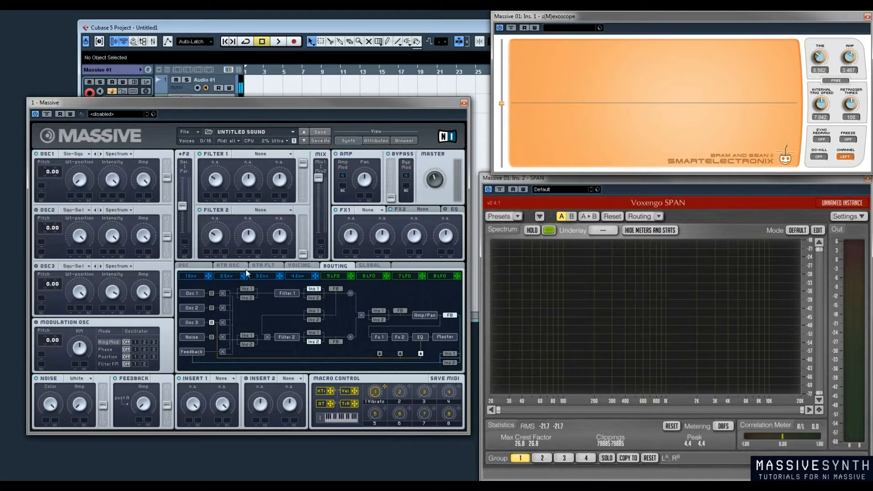
left_click(337, 290)
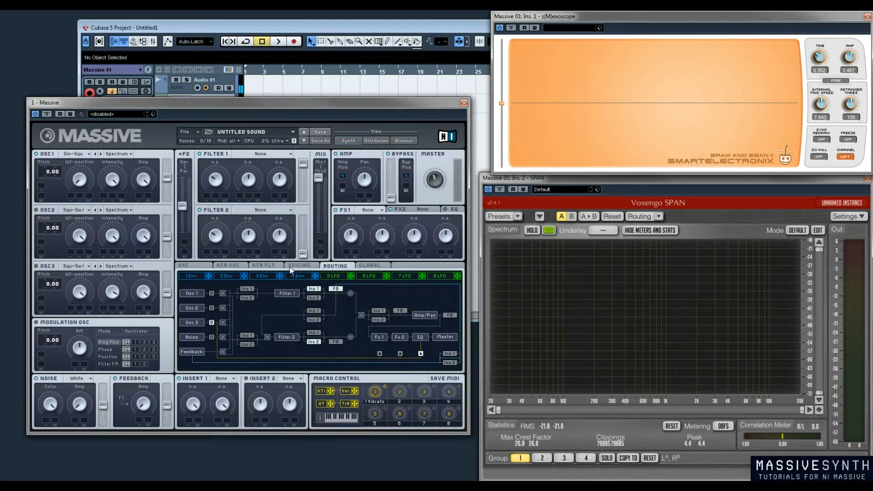
left_click(380, 313)
left_click_drag(168, 179, 169, 125)
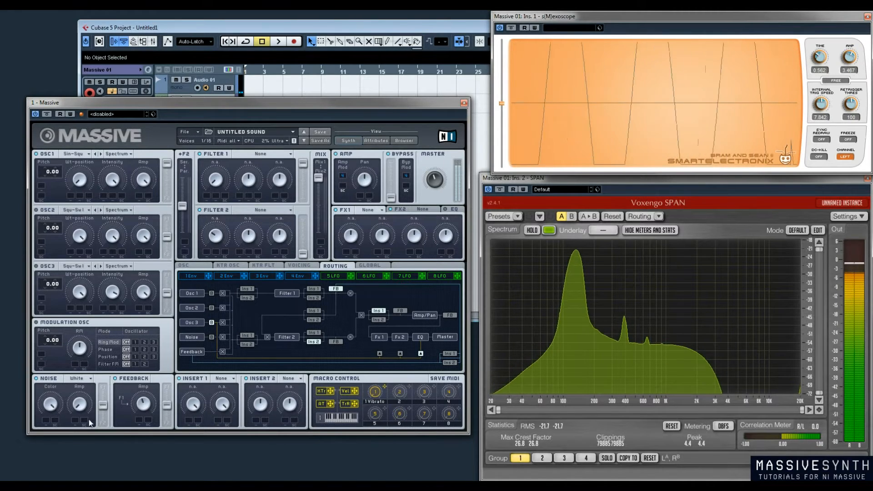
Raise the feedback amount and compare its tap point after Filter 2, before the amp and after the amp
left_click_drag(136, 405, 147, 386)
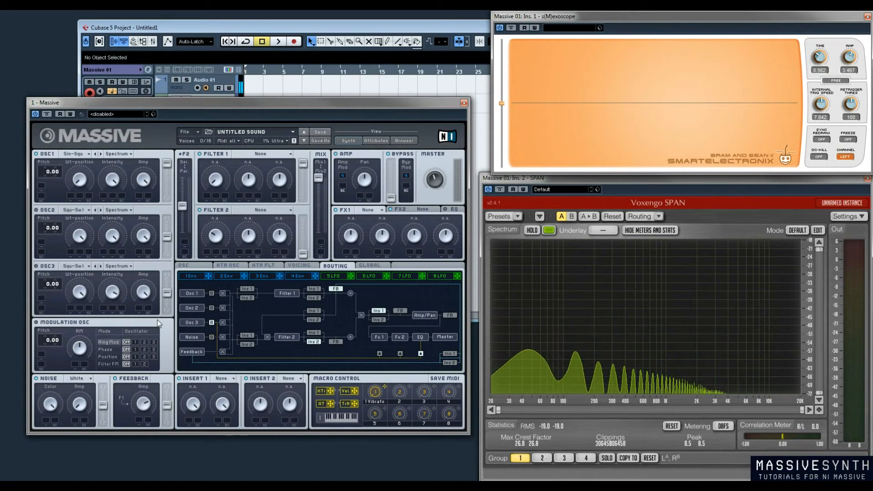
left_click(340, 341)
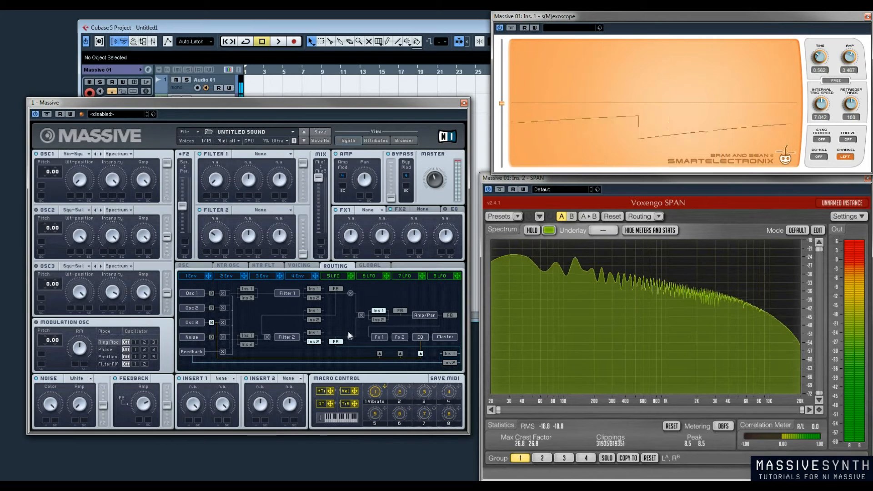
left_click(400, 311)
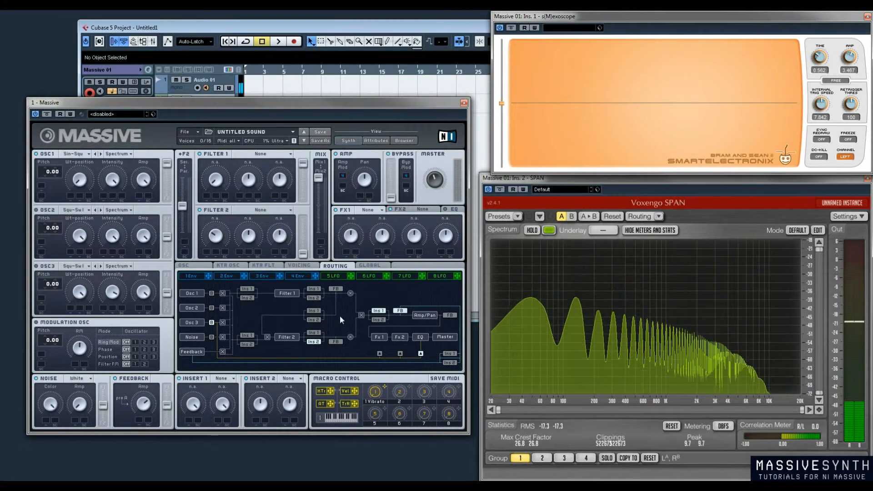
left_click(450, 316)
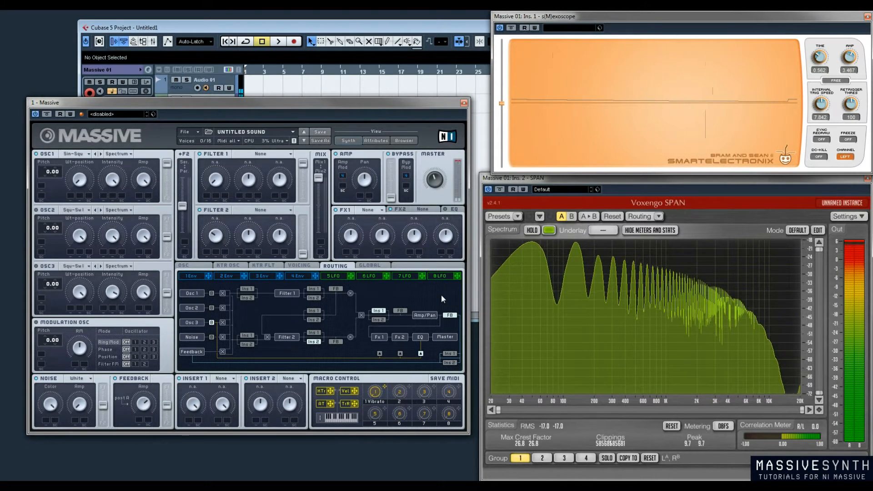
mouse_move(147, 404)
left_mouse_down()
mouse_move(146, 413)
mouse_move(153, 377)
left_mouse_up()
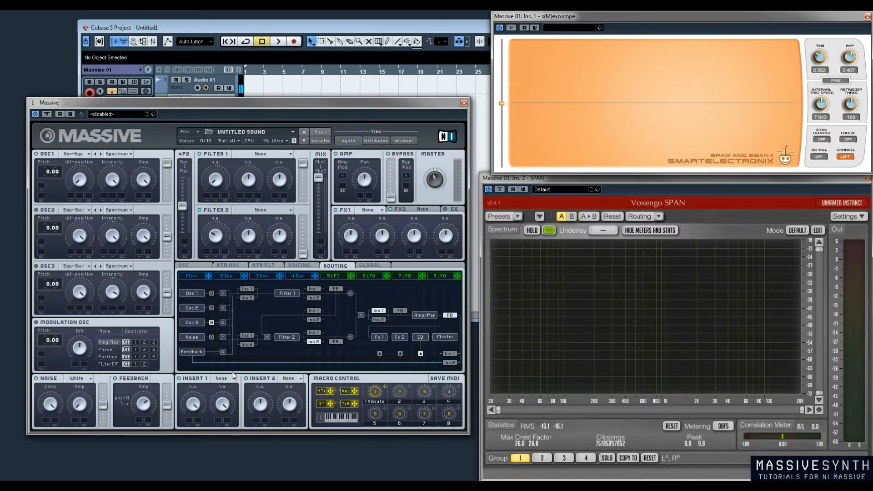
Set Filter 1 to Lowpass 4, compare feedback tapped after Filter 1 and after the amp, and fully lower the serial/parallel fader
left_click(281, 154)
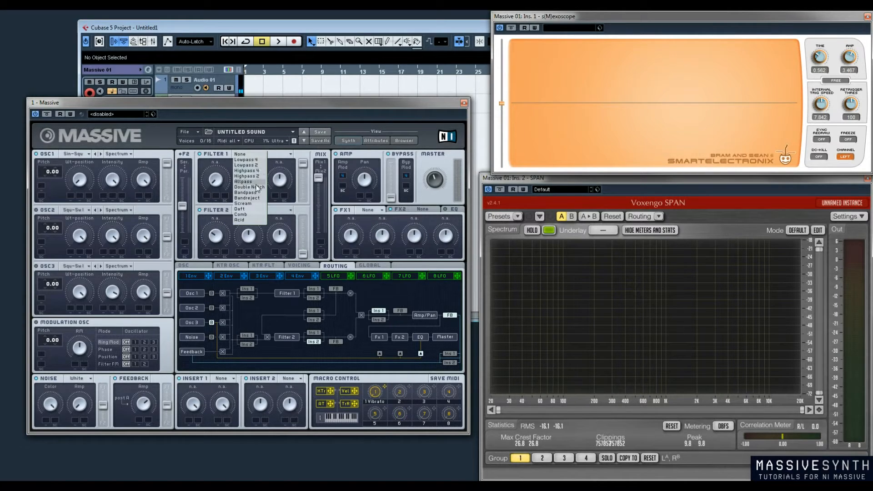
left_click(255, 160)
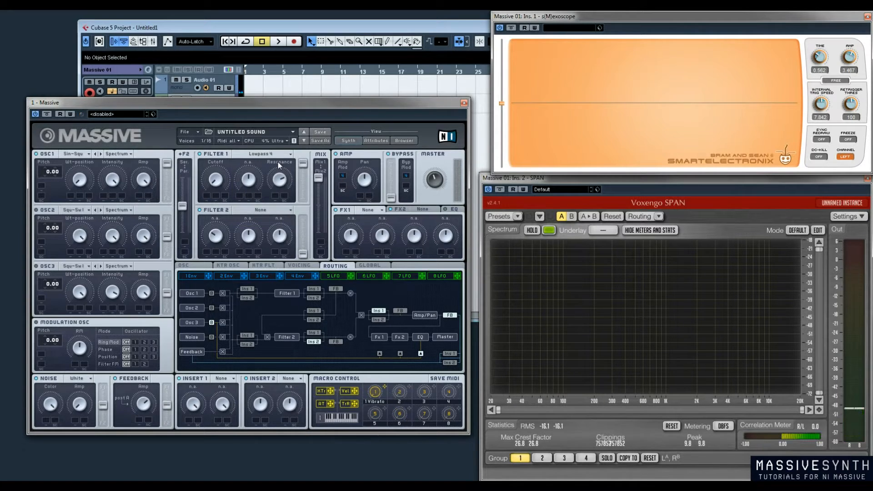
left_click(334, 288)
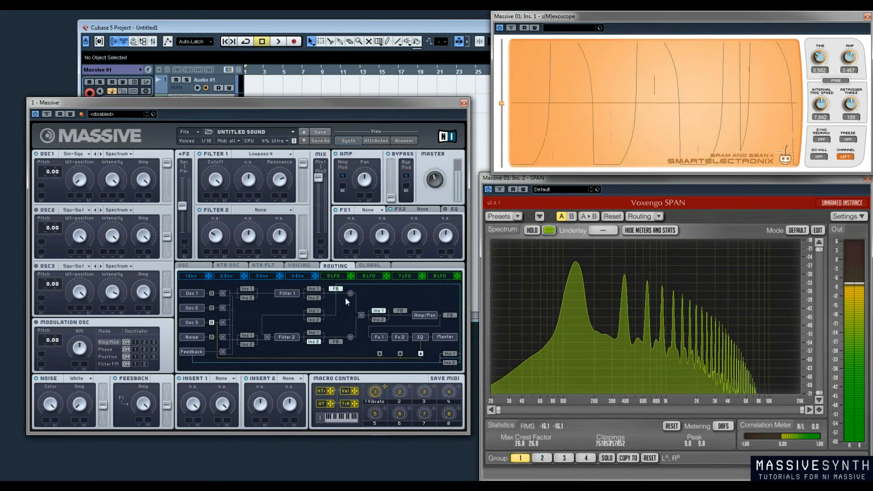
left_click(449, 316)
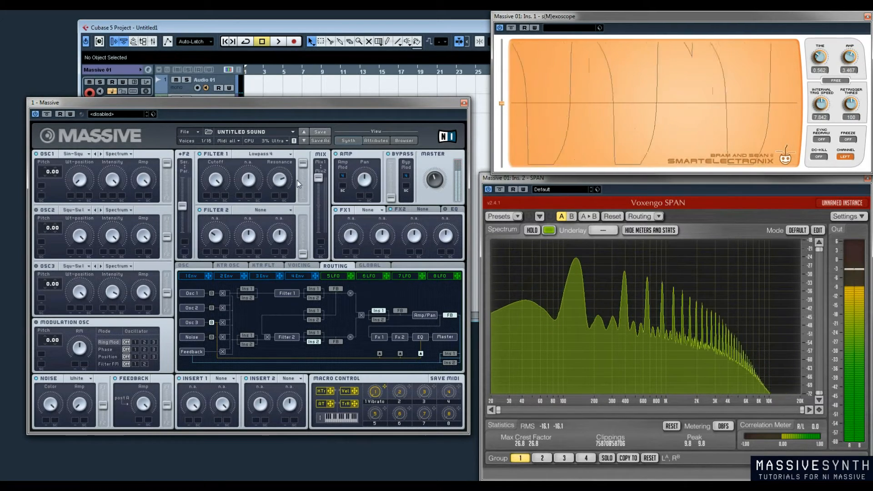
left_click_drag(181, 209, 188, 265)
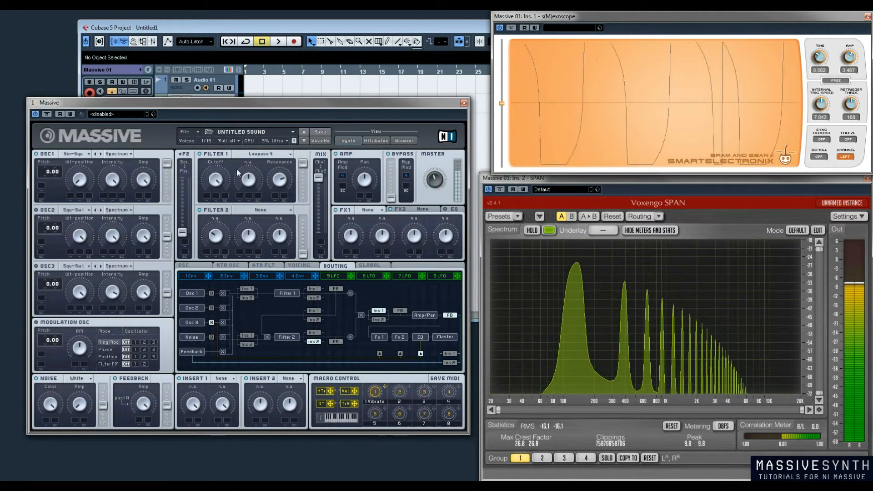
Try the Scream type in Filter 1 with its Scream and Resonance amounts adjusted, and set the filter back to None
left_click(282, 155)
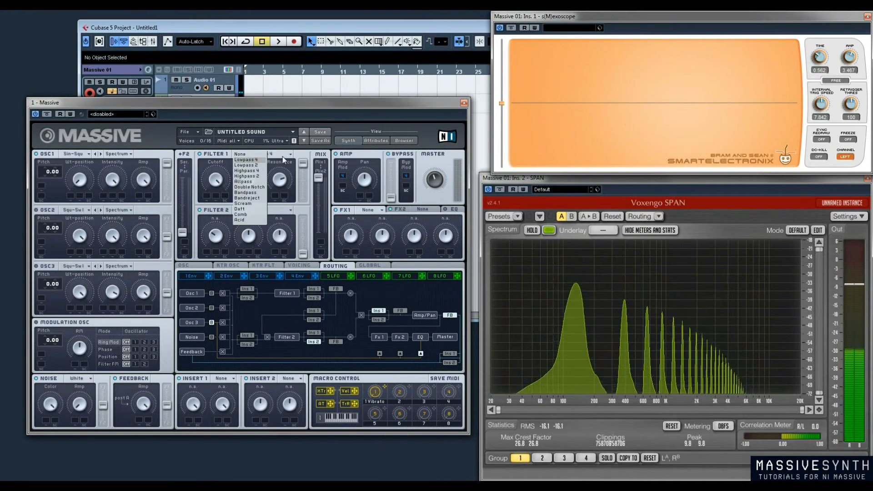
left_click(251, 205)
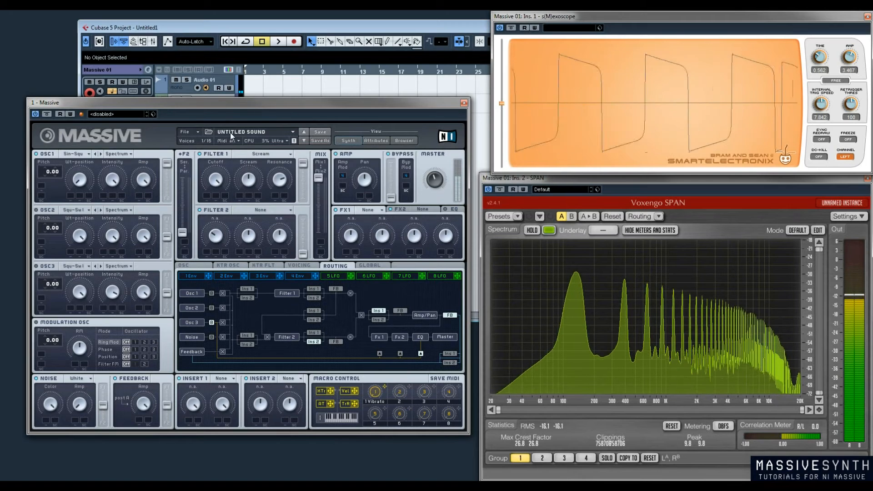
left_click_drag(248, 181, 253, 145)
mouse_move(279, 179)
left_mouse_down()
mouse_move(285, 204)
mouse_move(291, 174)
left_mouse_up()
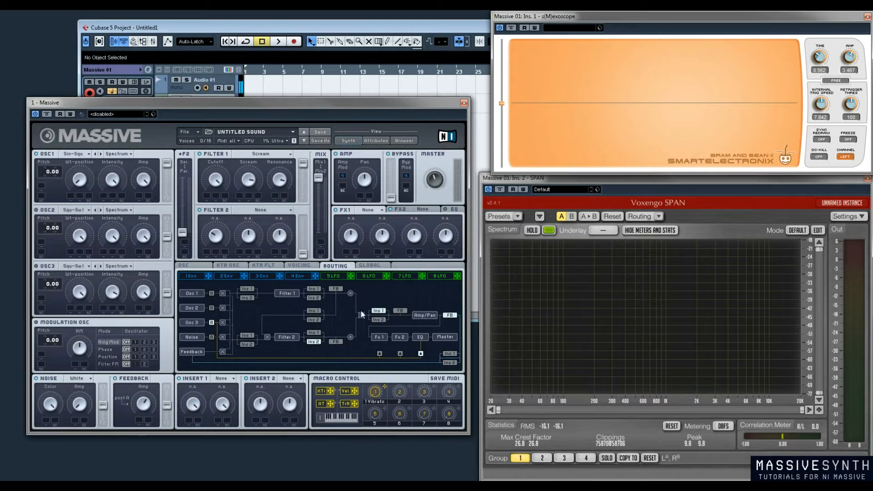
left_click(274, 155)
left_click(258, 155)
Load the Frequency Shifter into Insert 1 in the feedback path, adjust its Pitch, and send the feedback fully to Filter 1
left_click(232, 380)
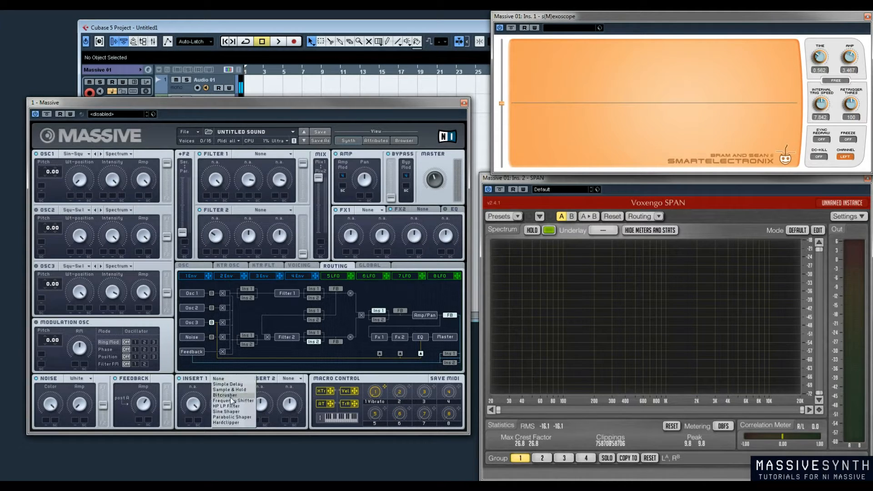
left_click(232, 401)
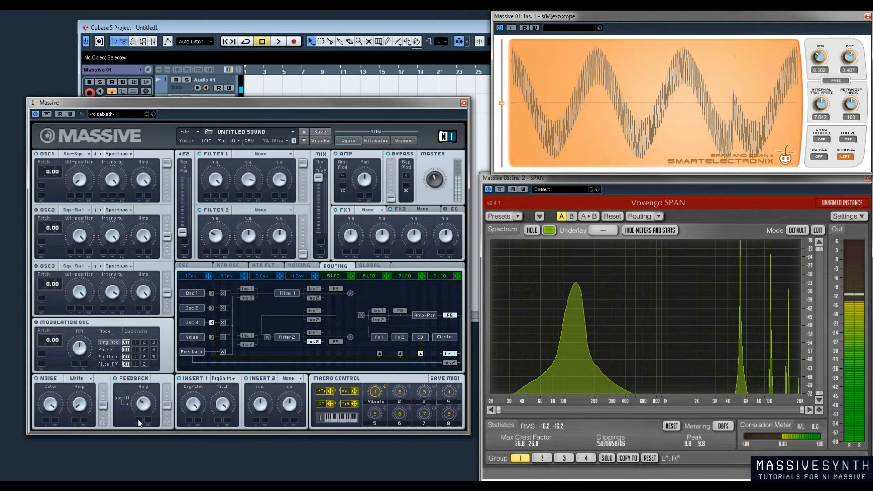
left_click_drag(221, 406, 217, 427)
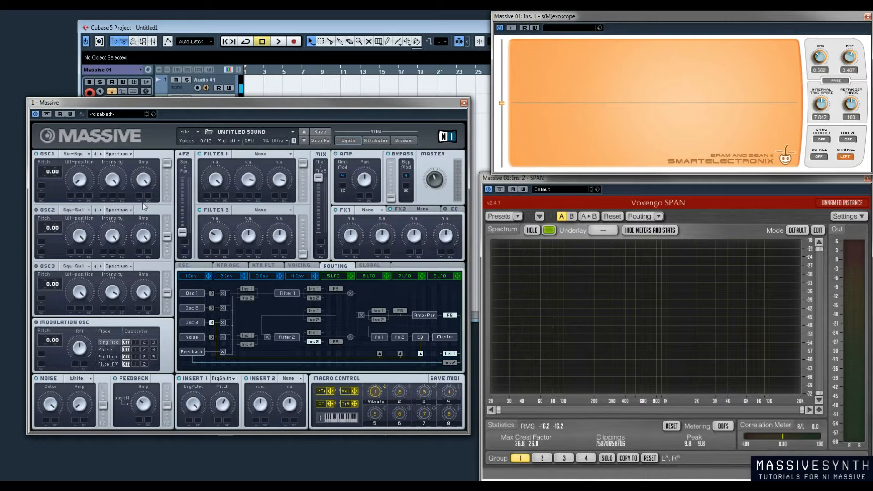
left_click_drag(170, 408, 174, 391)
left_click_drag(165, 389, 168, 371)
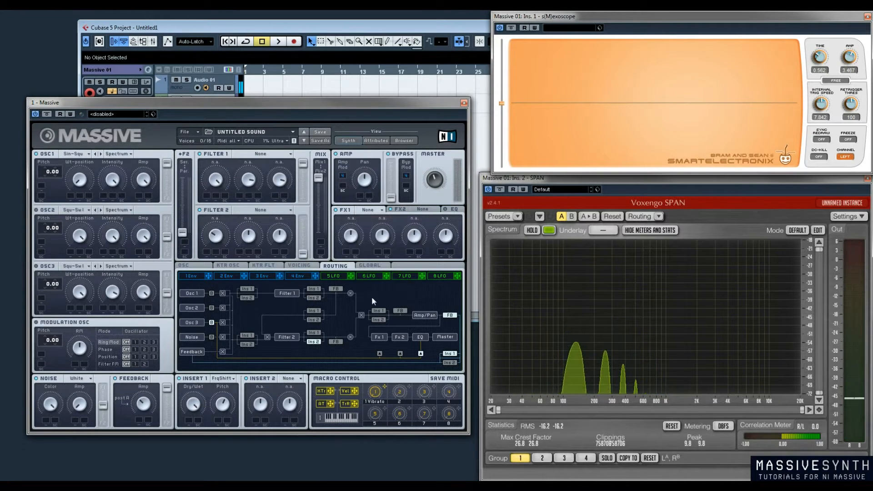
Load the Frequency Shifter into Insert 2, place it after Filter 1, and adjust its Pitch
left_click(298, 378)
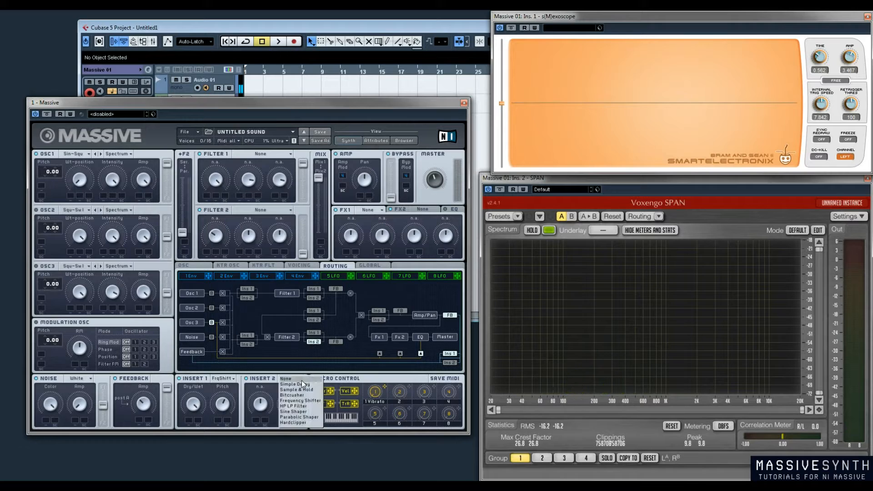
left_click(307, 401)
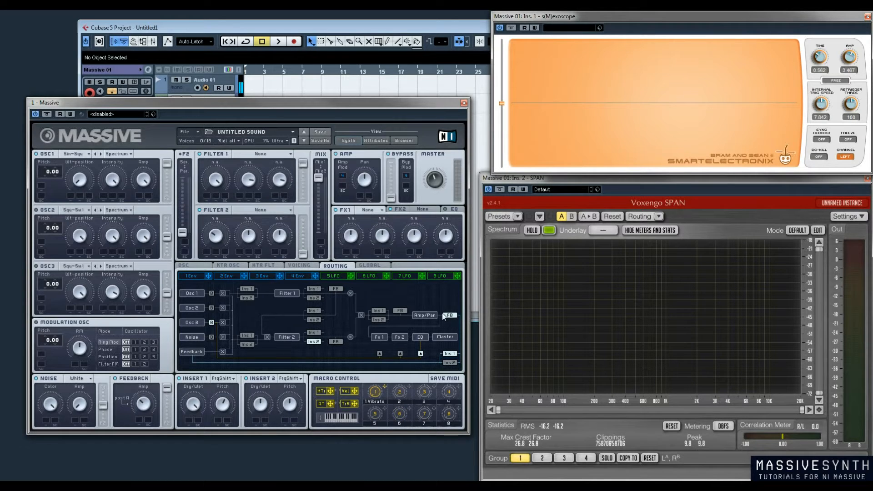
left_click(320, 297)
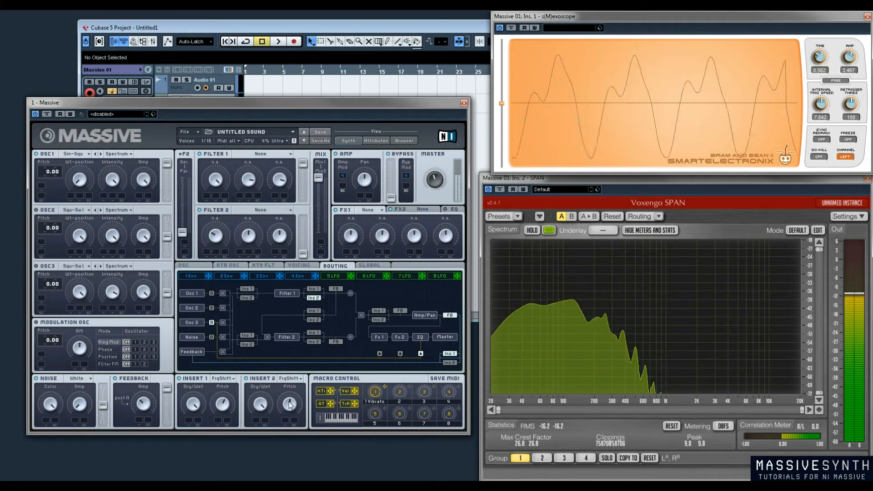
left_click_drag(292, 392, 268, 407)
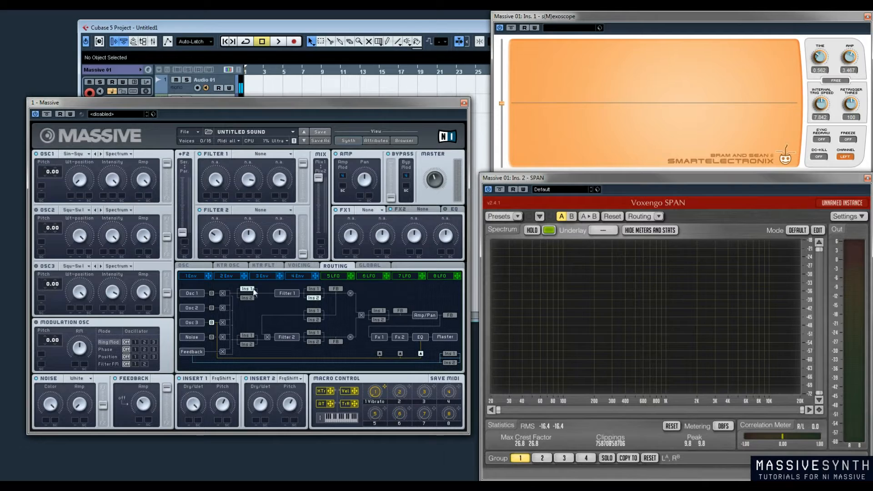
Switch Insert 1 to Simple Delay ahead of Filter 1, set the filter to Lowpass 4, and lower its Cutoff
left_click(235, 382)
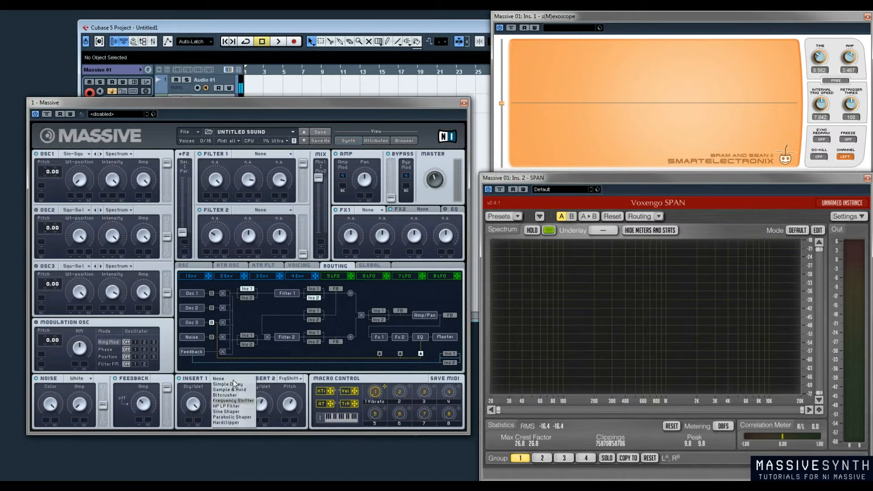
left_click(233, 385)
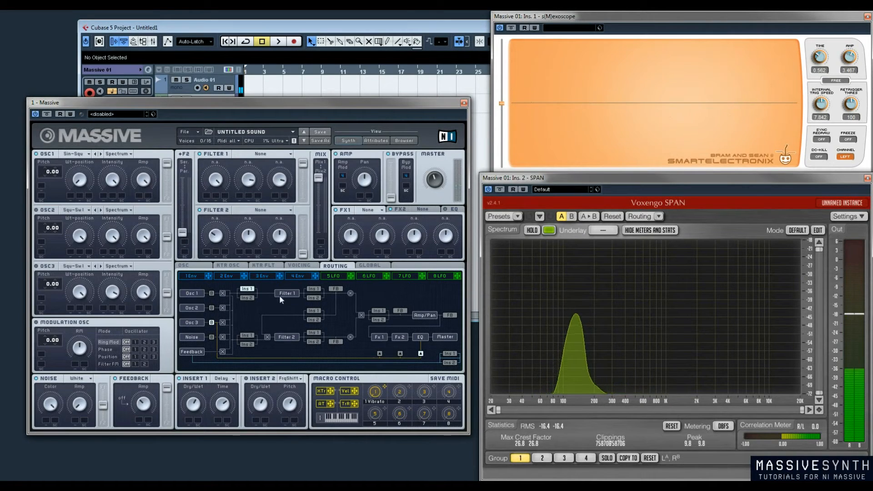
left_click(261, 153)
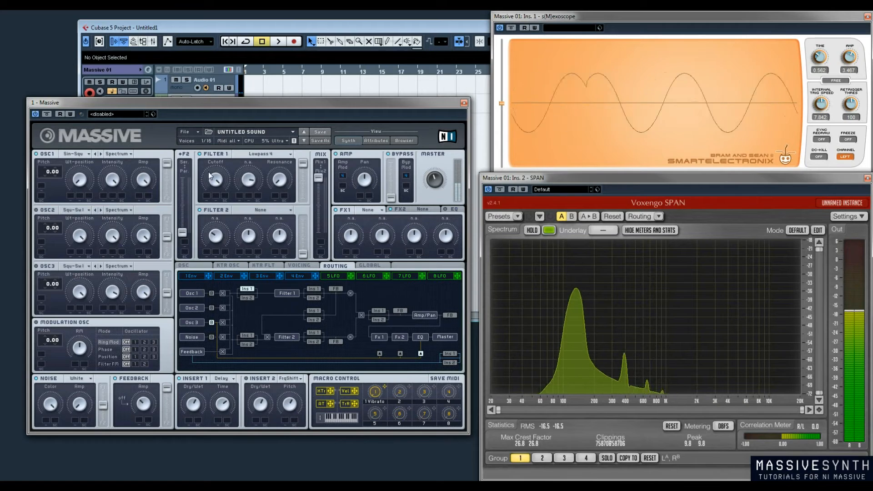
left_click_drag(214, 180, 230, 239)
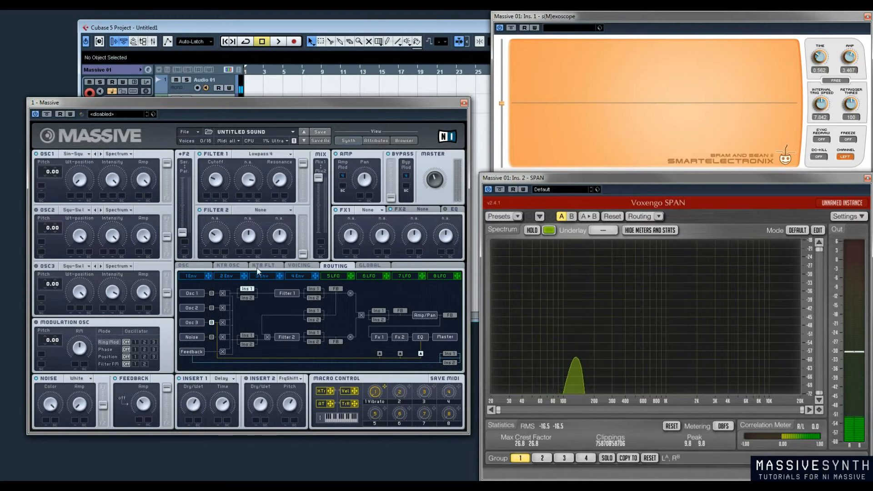
Compare Insert 1's routing positions before and after Filter 1, and set the Filter 1 type to None
left_click(320, 289)
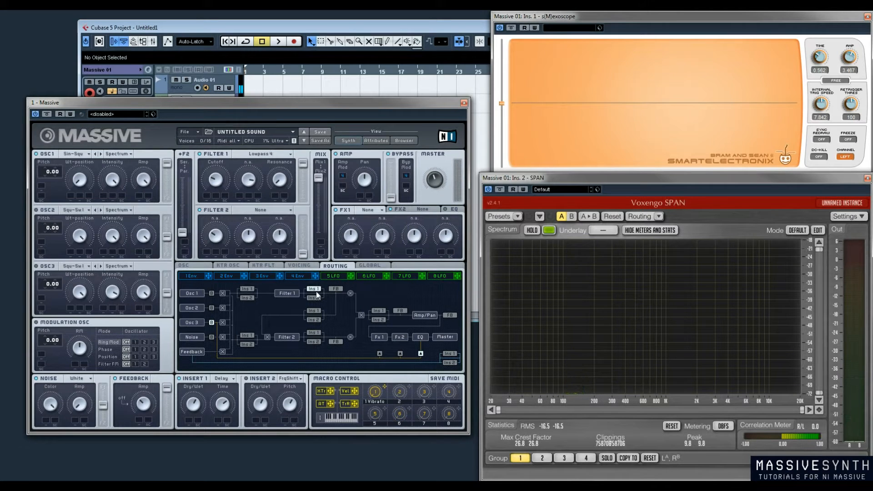
left_click(244, 289)
left_click(263, 156)
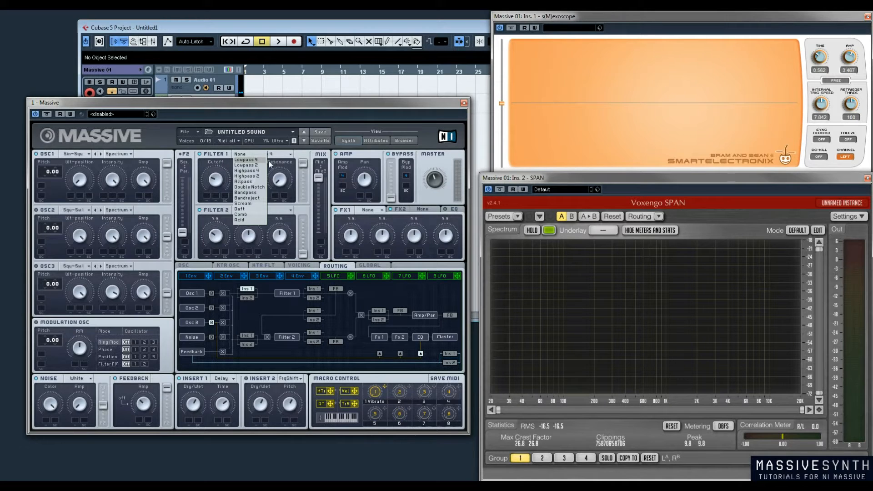
left_click(262, 155)
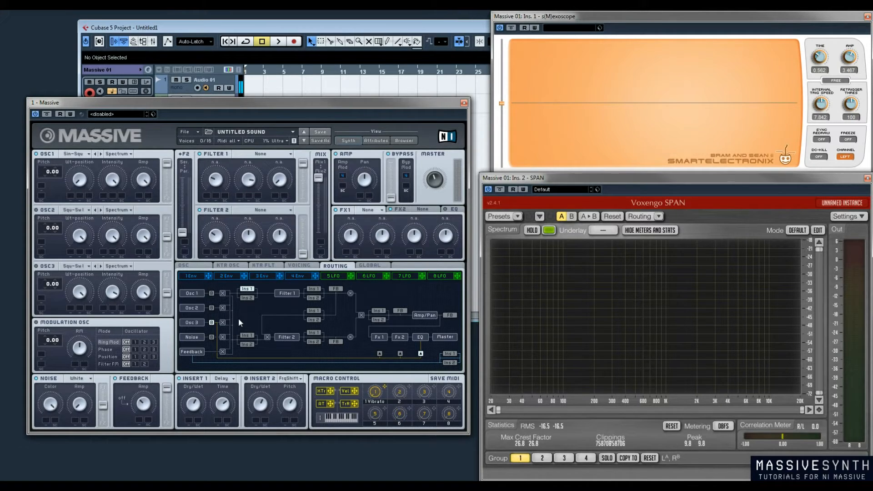
left_click(313, 289)
left_click(235, 380)
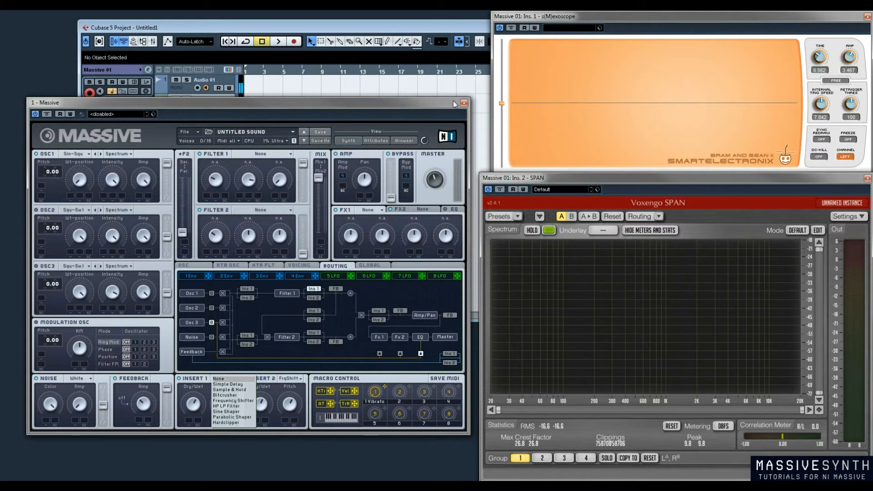
left_click(307, 111)
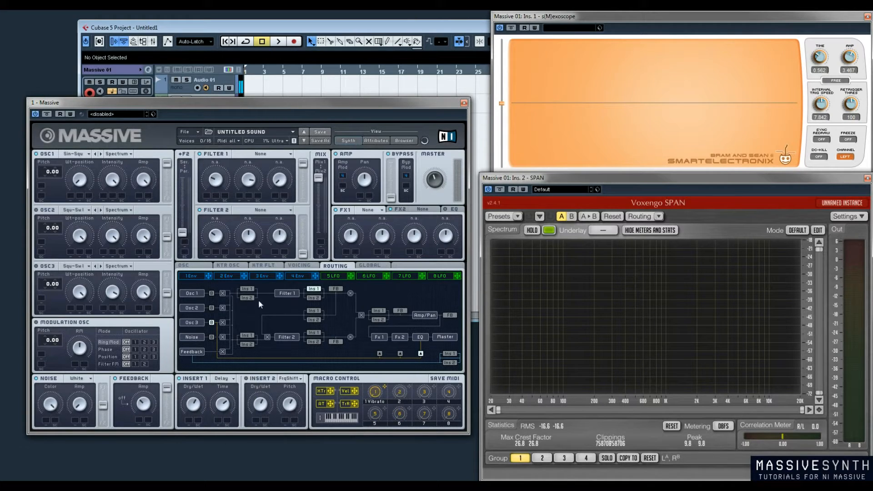
Place Insert 1 before Filter 1 with the Bitcrusher, and Insert 2 after it with Simple Delay
left_click(247, 289)
left_click(314, 298)
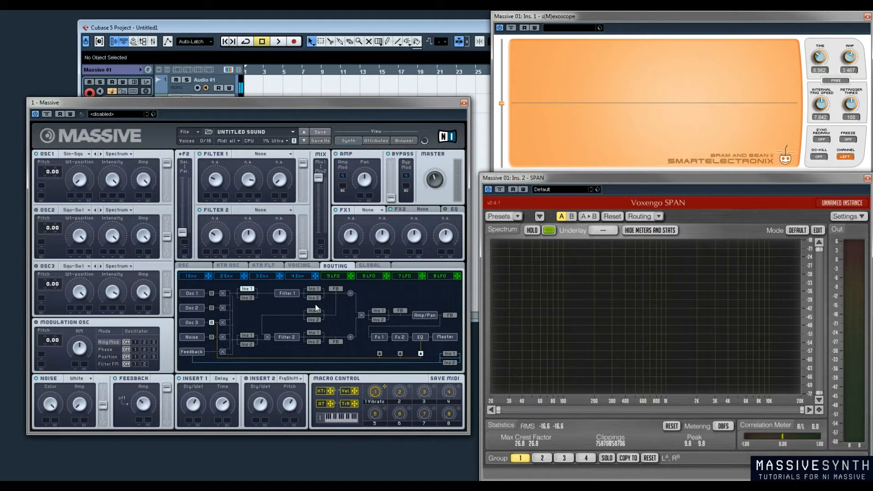
left_click(228, 381)
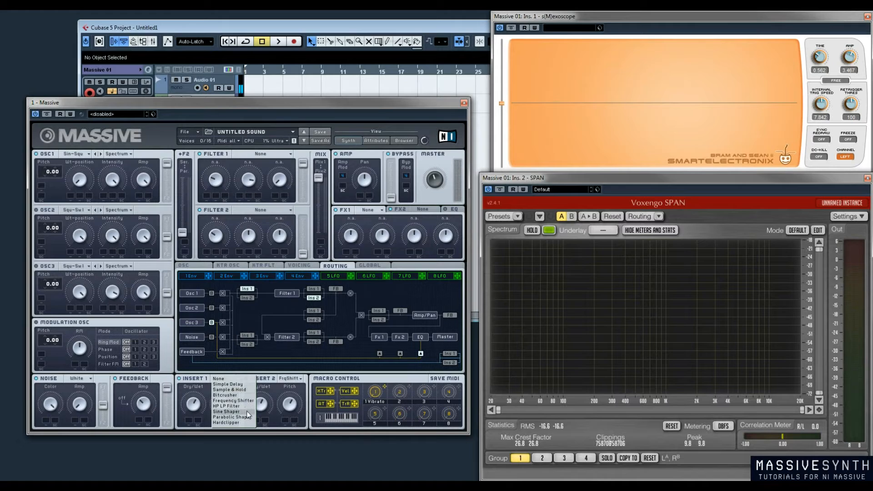
left_click(244, 395)
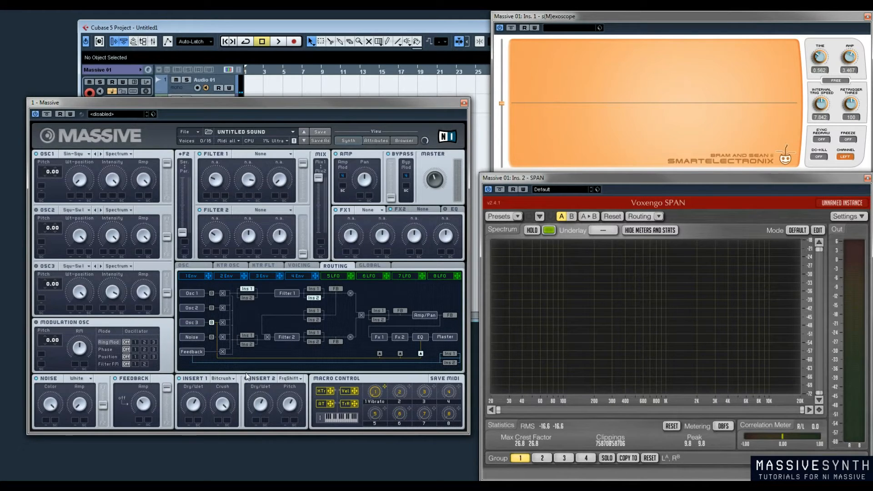
left_click(290, 378)
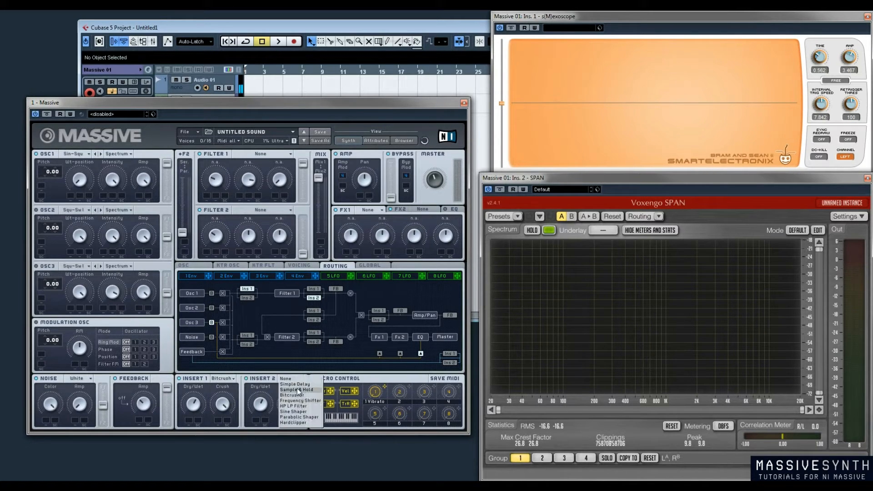
left_click(296, 384)
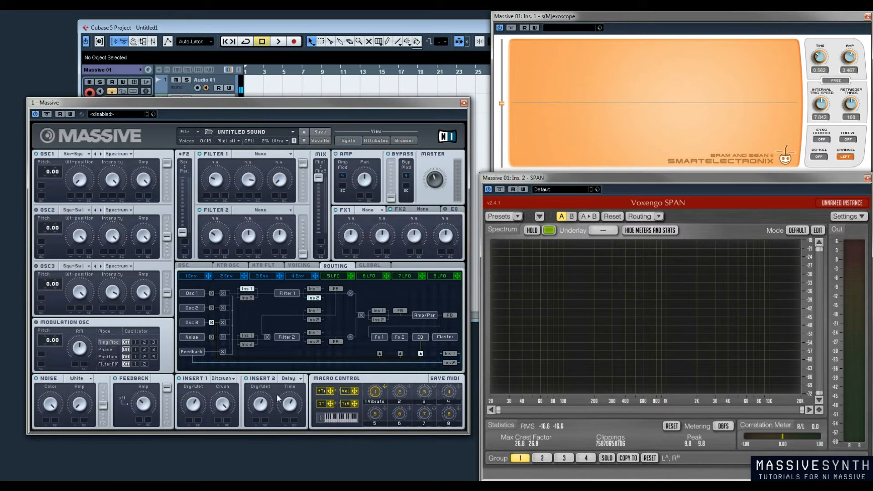
Try swapping the inserts around Filter 1 and tapping feedback after Filter 1, and place Insert 1 in the feedback path
left_click(247, 298)
left_click(337, 288)
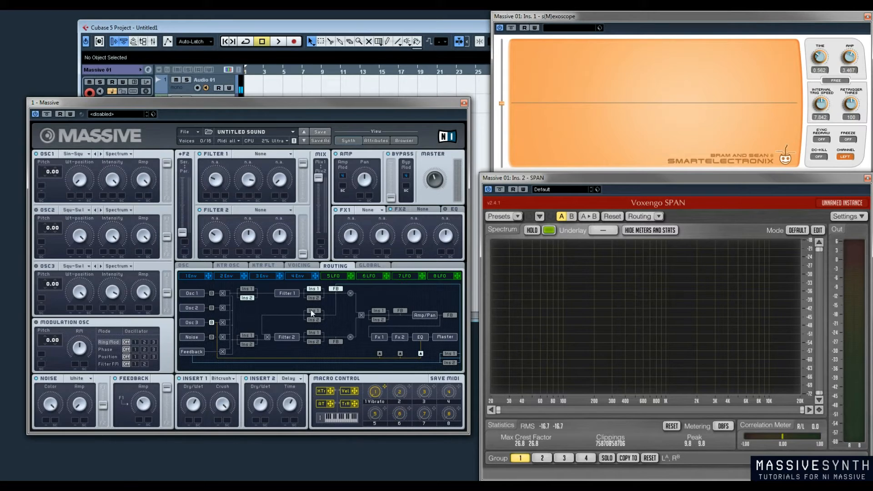
left_click(312, 320)
left_click(337, 288)
left_click(312, 290)
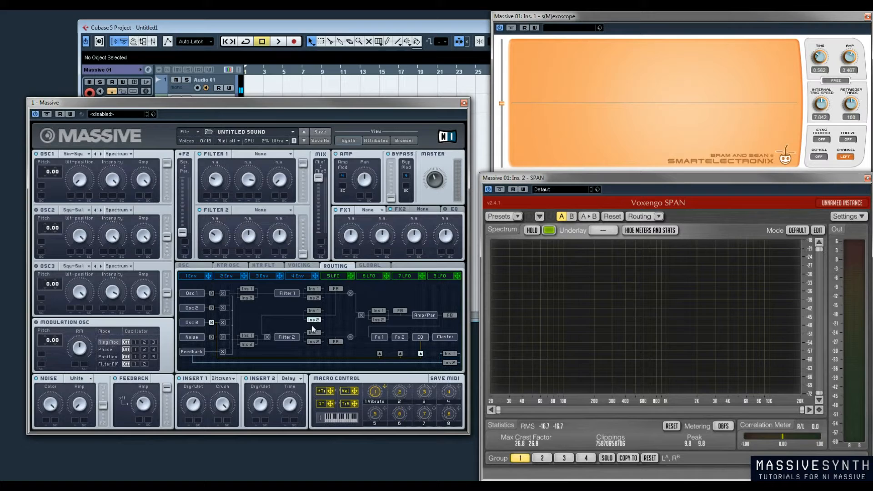
left_click(335, 289)
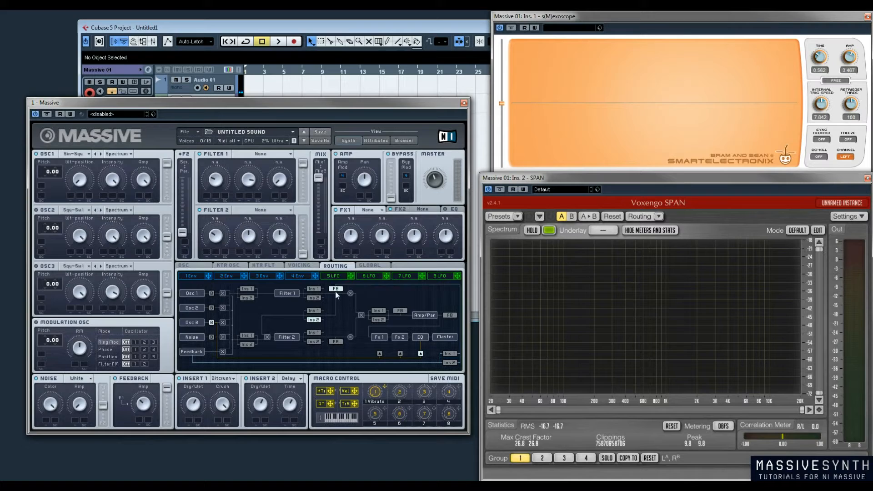
left_click(451, 353)
left_click(336, 289)
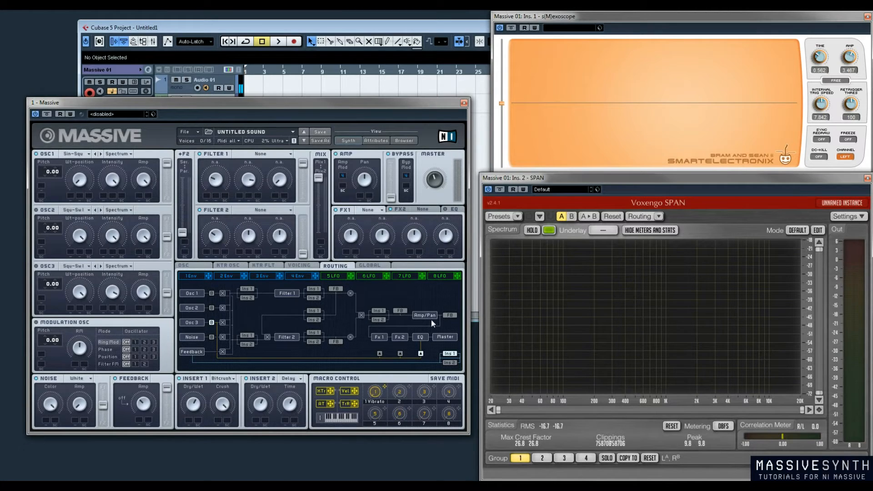
Place Insert 1 after the filter mix, raise Filter 2's output level, and route Osc 2 fully to Filter 2
left_click(379, 311)
left_click_drag(304, 253, 299, 178)
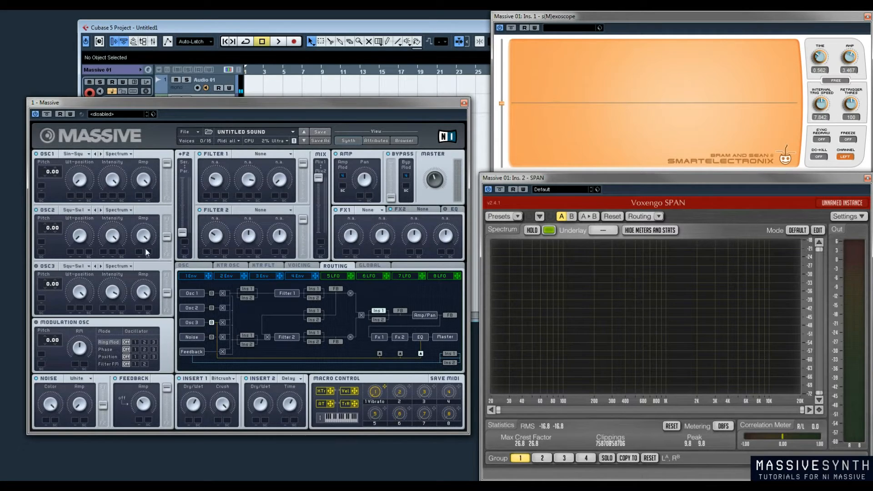
left_click_drag(166, 237, 167, 253)
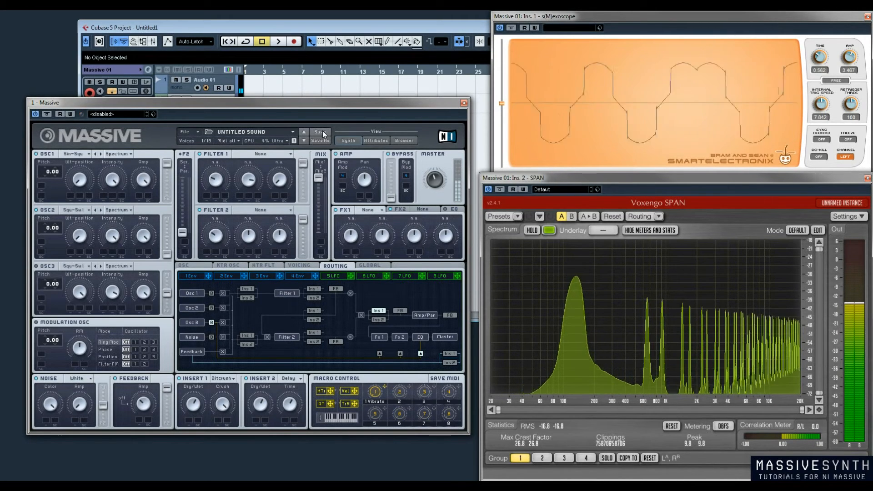
Compare the filter Mix balance at Mix1 and Mix2, and leave it centred between the two
left_click_drag(316, 178, 331, 236)
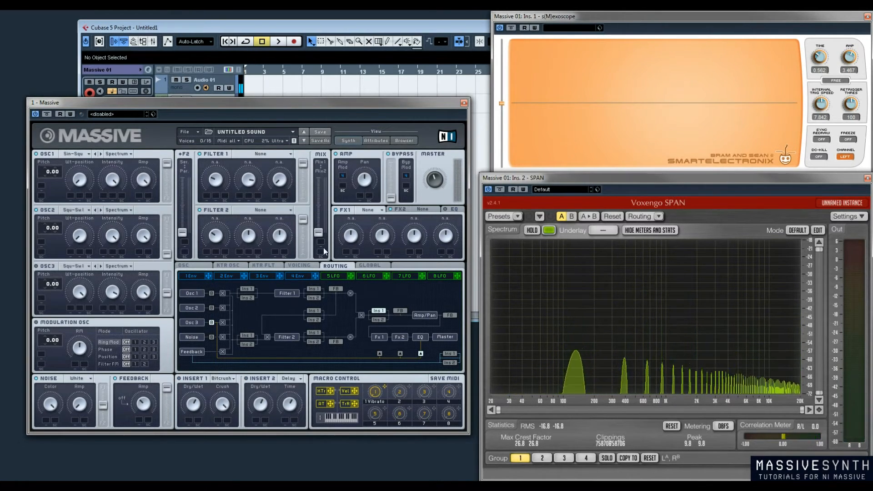
left_click_drag(321, 233, 318, 177)
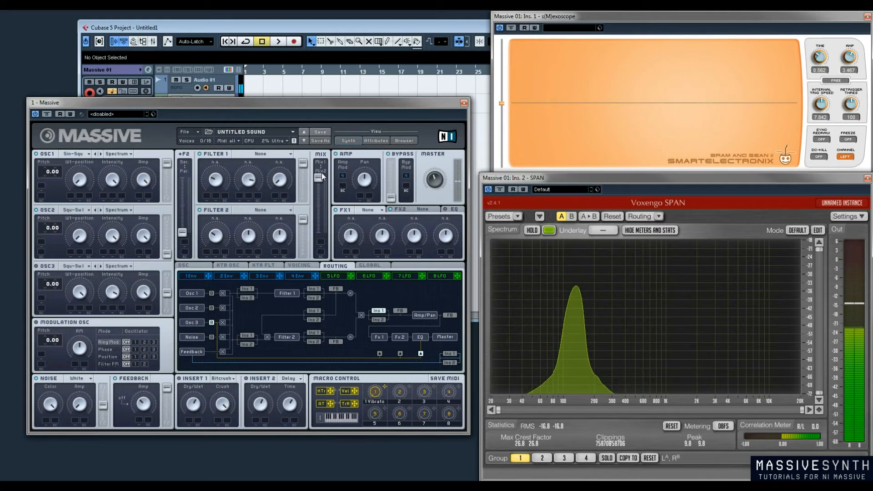
left_click_drag(321, 179, 321, 234)
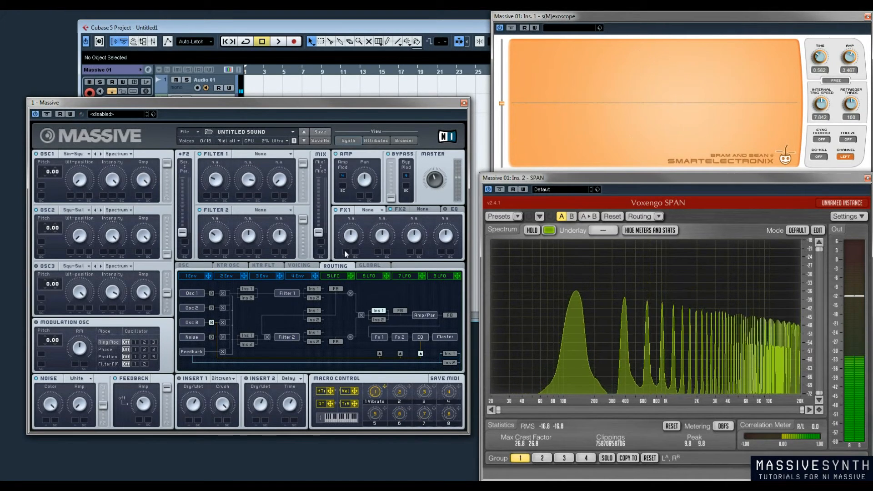
left_click_drag(323, 230, 323, 205)
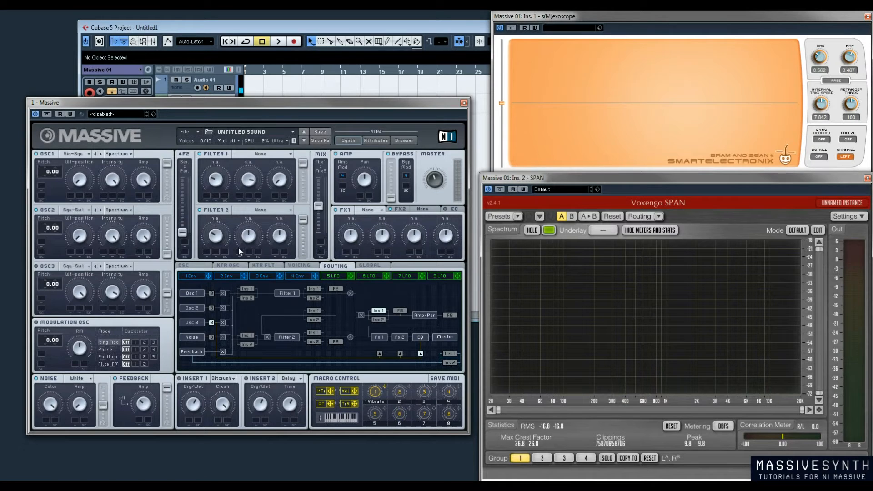
left_click_drag(323, 207, 318, 171)
Set Osc 3 to the Sin-Square wavetable at pitch -12.00, and raise the Bypass level fully
left_click(89, 267)
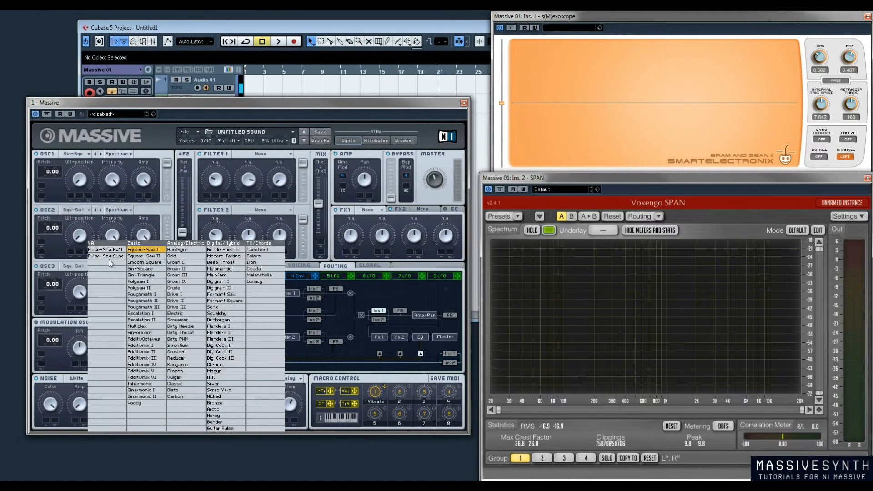
left_click(157, 269)
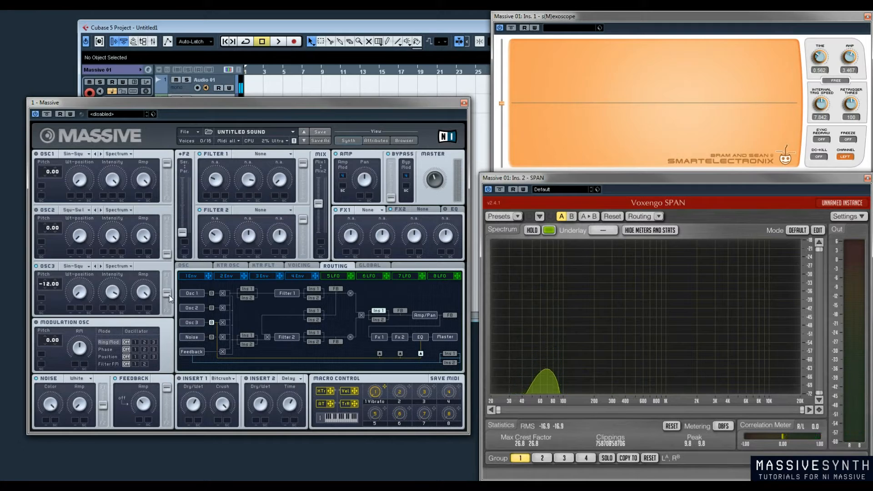
mouse_move(393, 197)
left_mouse_down()
mouse_move(394, 166)
mouse_move(394, 200)
left_mouse_up()
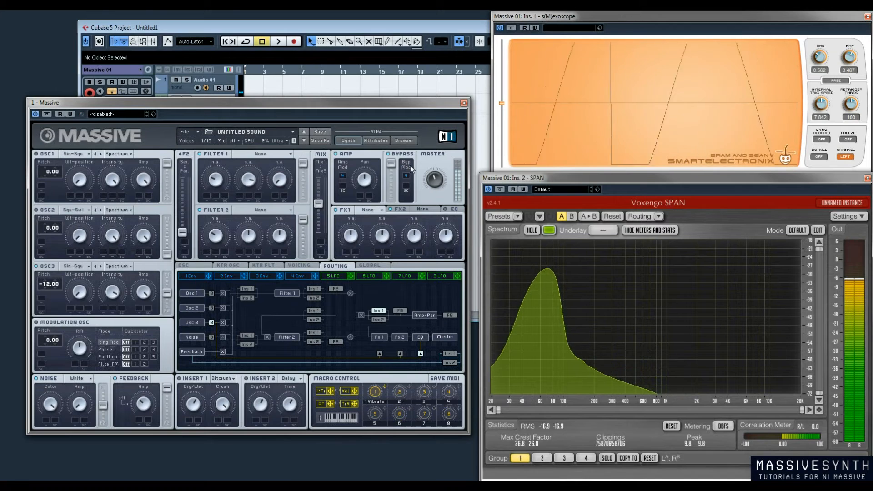
left_click_drag(392, 164, 395, 119)
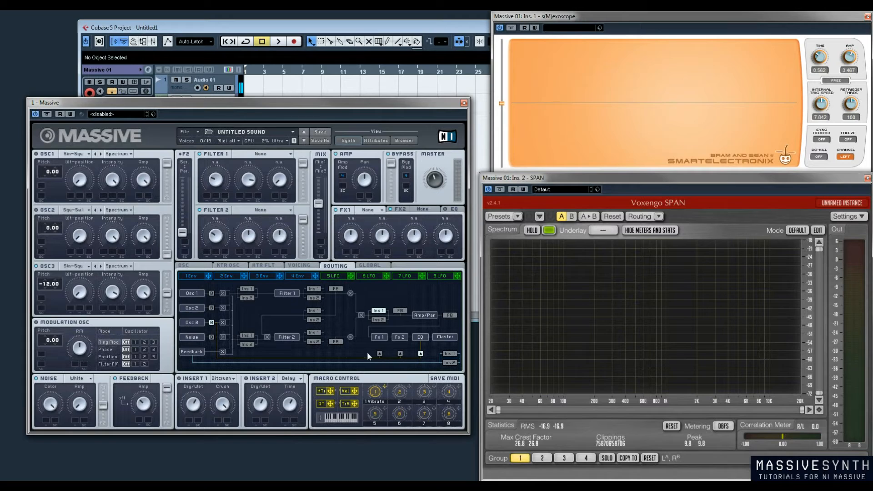
Try the bypass output points at Fx 1 and Fx 2, and return the bypass to the EQ point
left_click(379, 353)
left_click(401, 354)
left_click(421, 353)
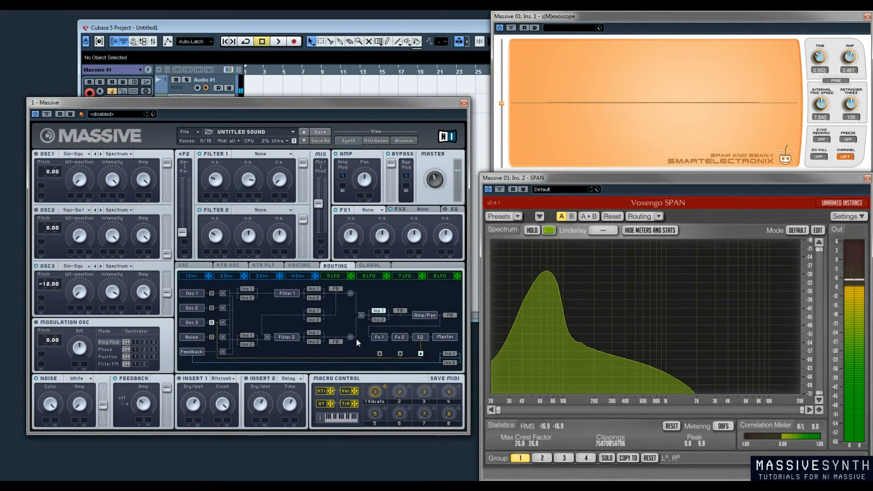
Set Filter 1 to Lowpass 4 and route Osc 3 fully to Filter 1
left_click(282, 154)
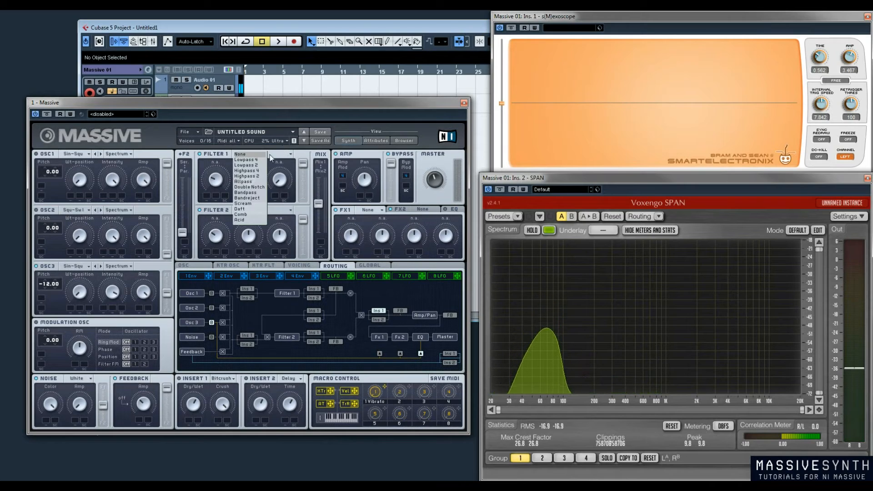
left_click(247, 169)
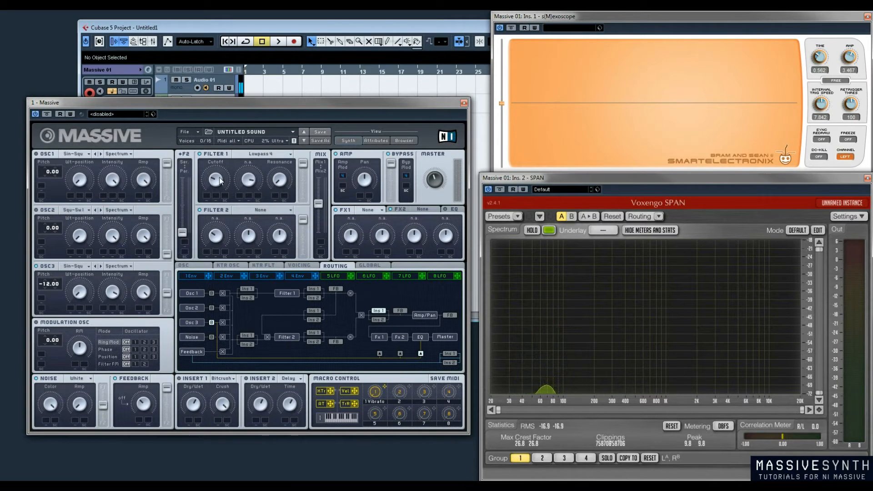
left_click_drag(165, 297, 166, 261)
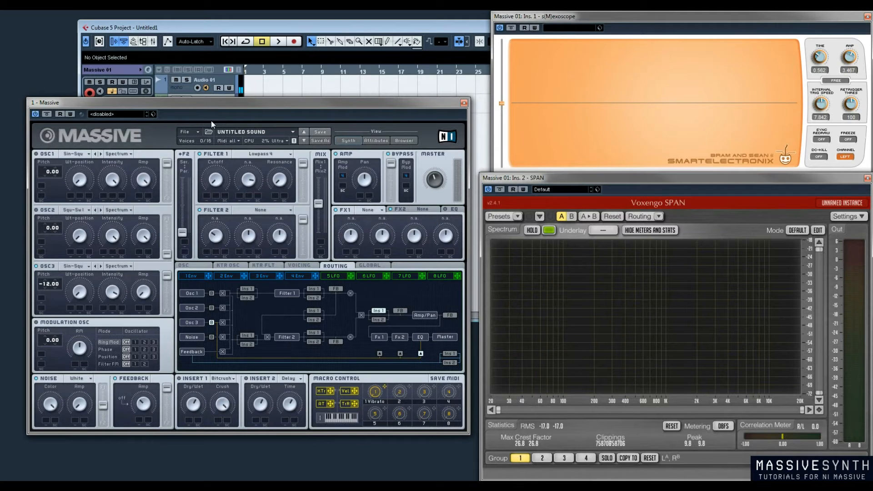
Open the browobbles sound from the deadly massive presets folder, and route Osc 3 fully to Filter 1
left_click(198, 132)
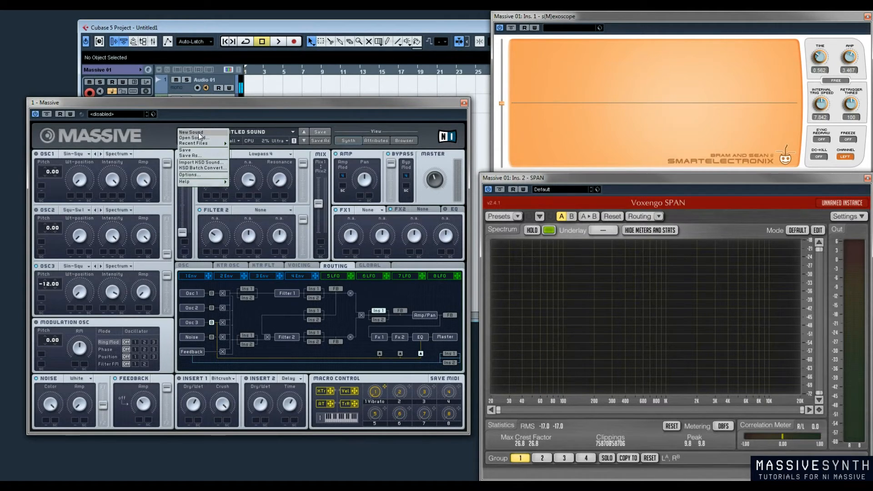
left_click(199, 138)
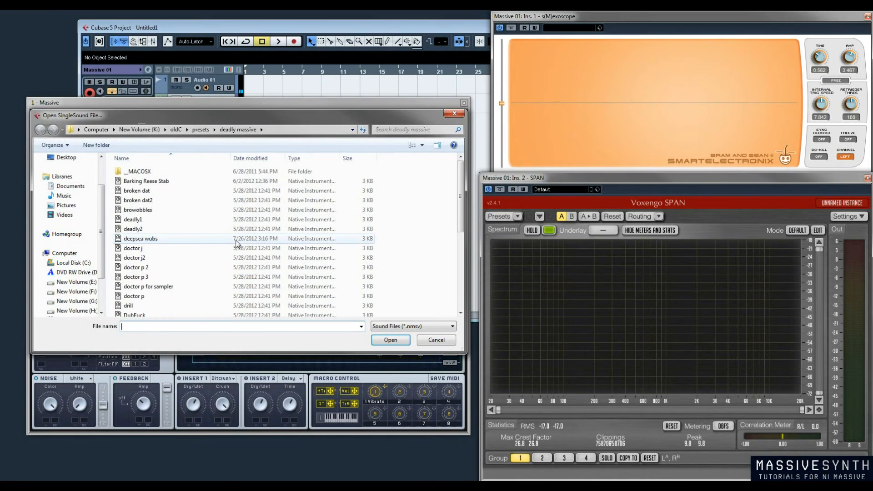
double_click(228, 212)
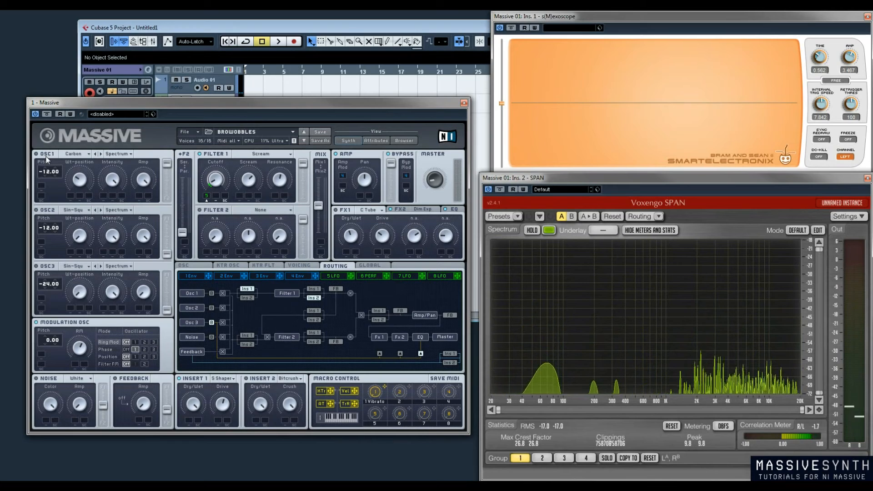
left_click_drag(170, 303, 172, 239)
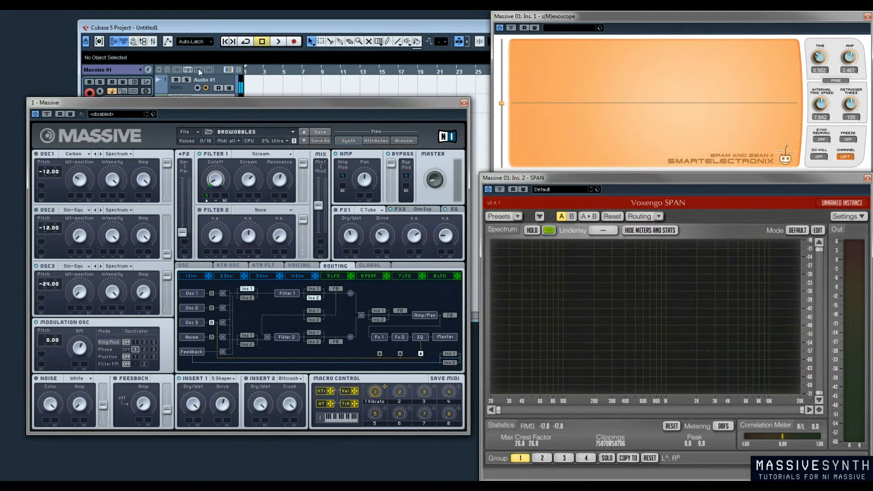
Start a new sound and set Osc 1 to the Sin-Square wavetable with the Wt-position at minimum
left_click(189, 132)
left_click(190, 132)
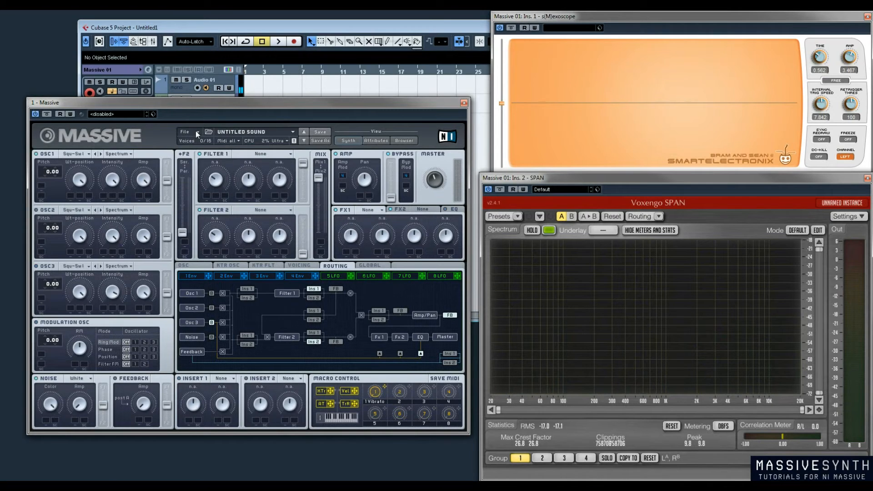
left_click(85, 156)
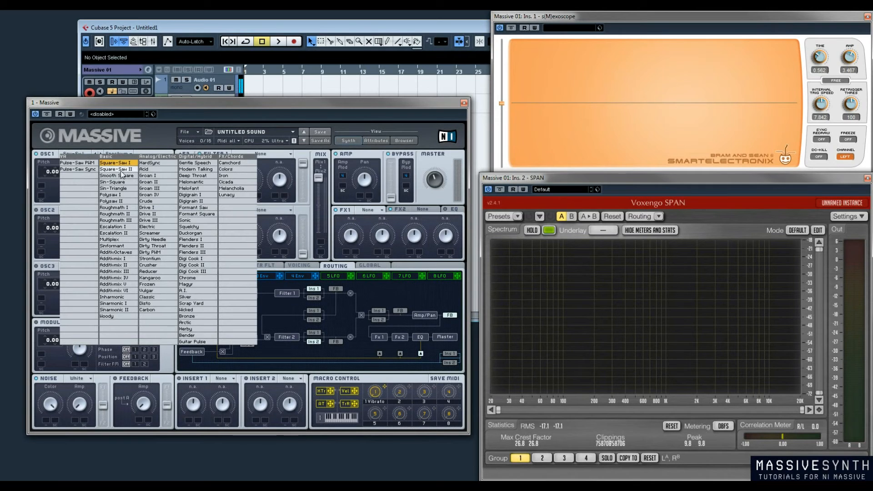
left_click(113, 182)
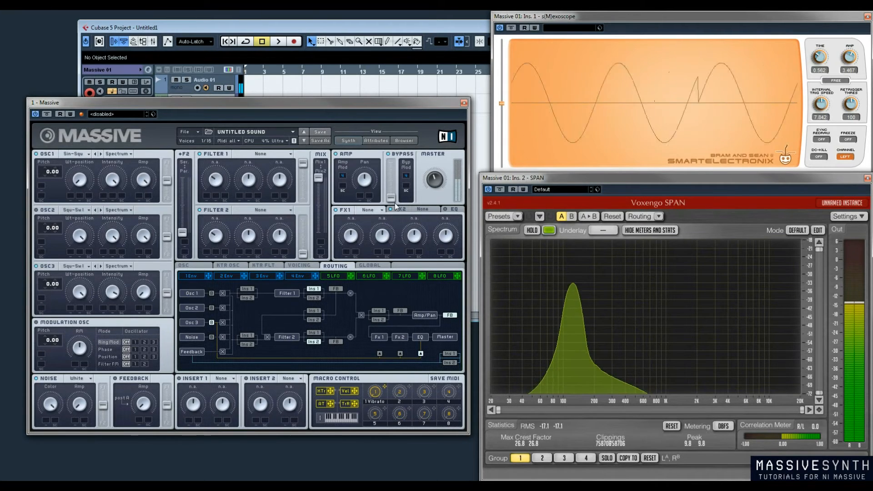
Raise the Bypass level fully and set the Osc 3 pitch to -12.00
left_click_drag(393, 199, 396, 143)
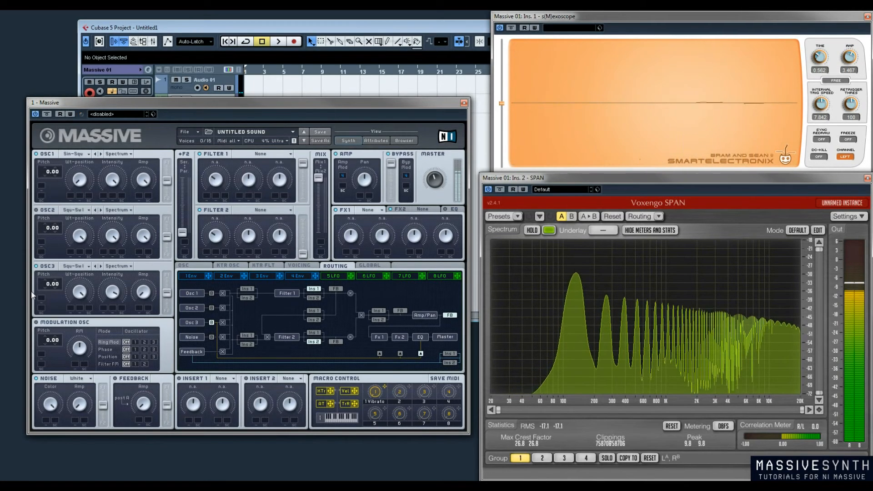
left_click_drag(52, 285, 45, 295)
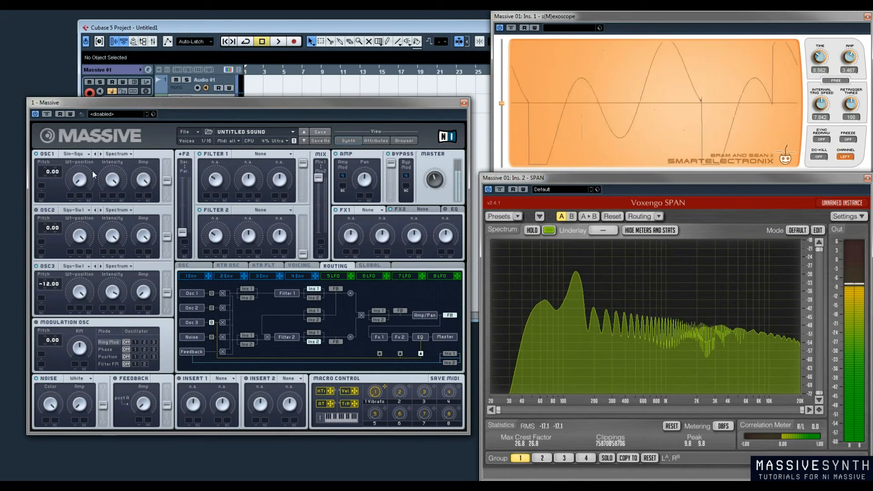
Choose a different wavetable for Osc 3
left_click(84, 266)
left_click(138, 268)
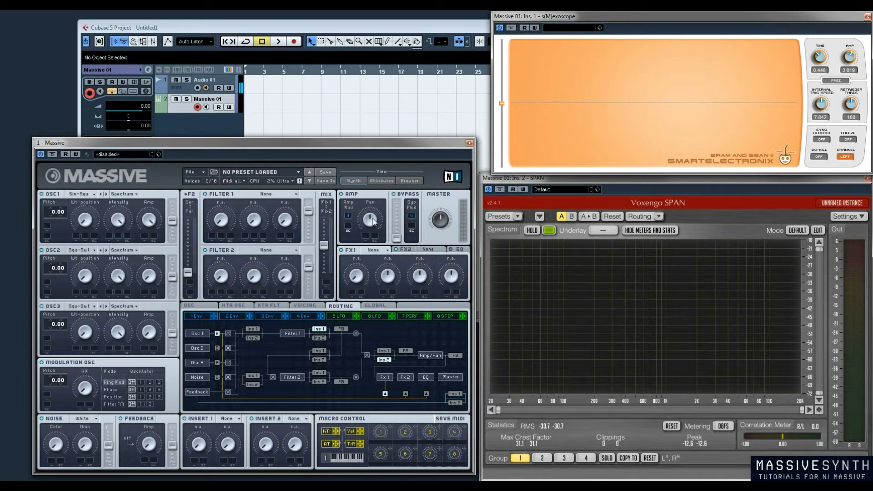
Inspect 4 Env and 3 Env, assign 3 Env to the Amp modulation slot, and return to 4 Env
left_click(305, 318)
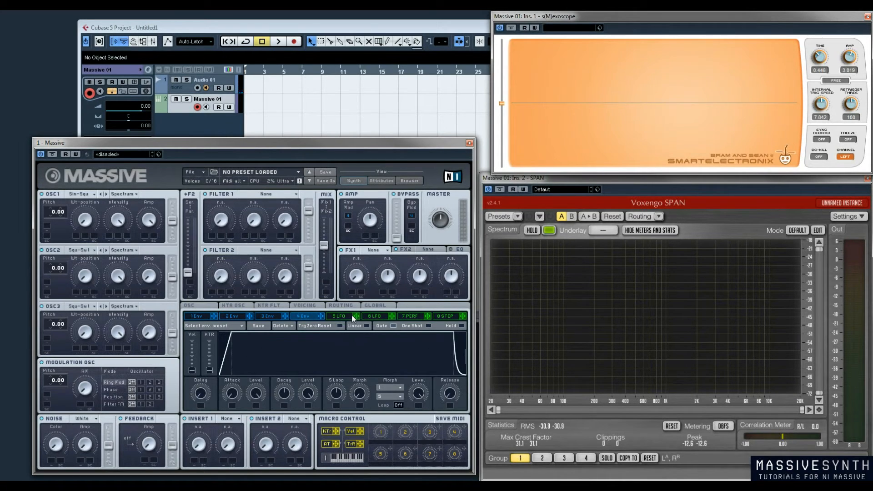
left_click(269, 318)
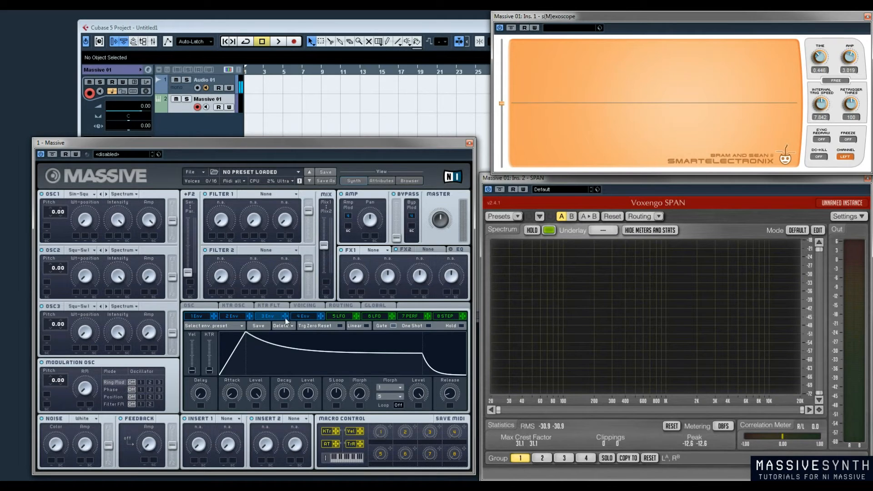
left_click_drag(286, 320, 348, 215)
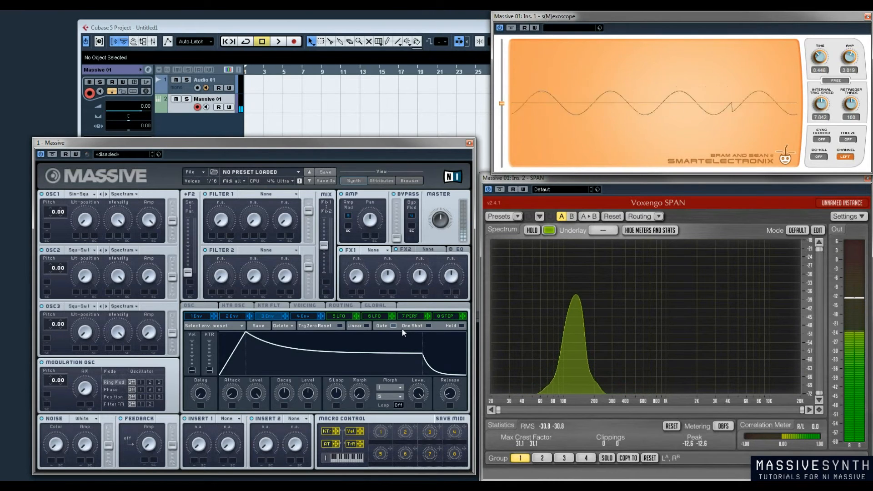
left_click(307, 316)
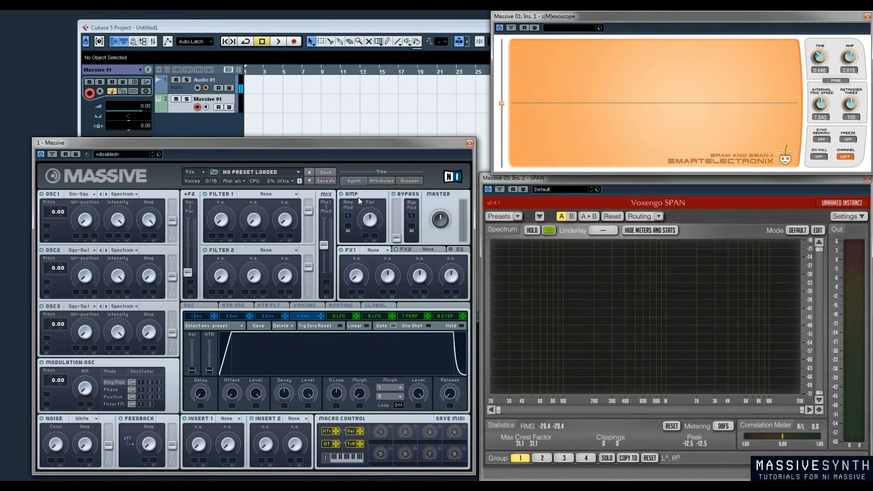
Sweep the Amp section's Pan and bring the routing diagram back into view
left_click_drag(369, 220, 363, 277)
left_click(343, 306)
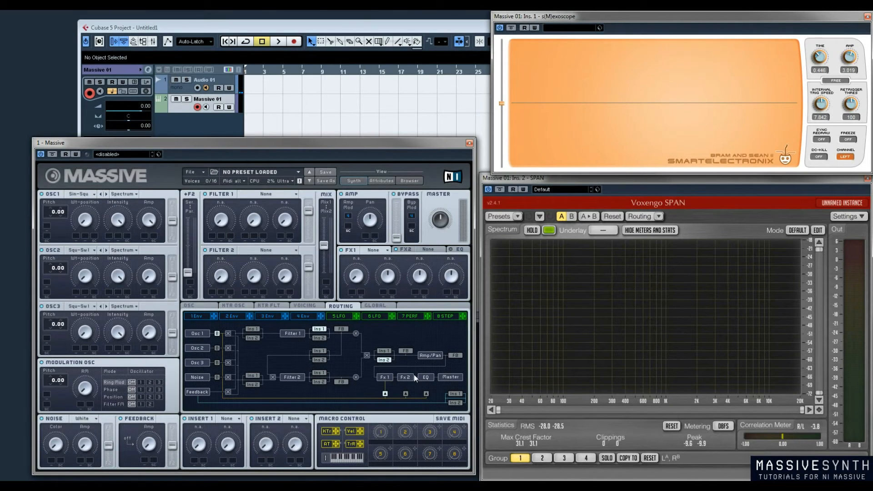
Set FX1 to Dimension Expander and vary its Size to compare the resulting waveforms
left_click(379, 250)
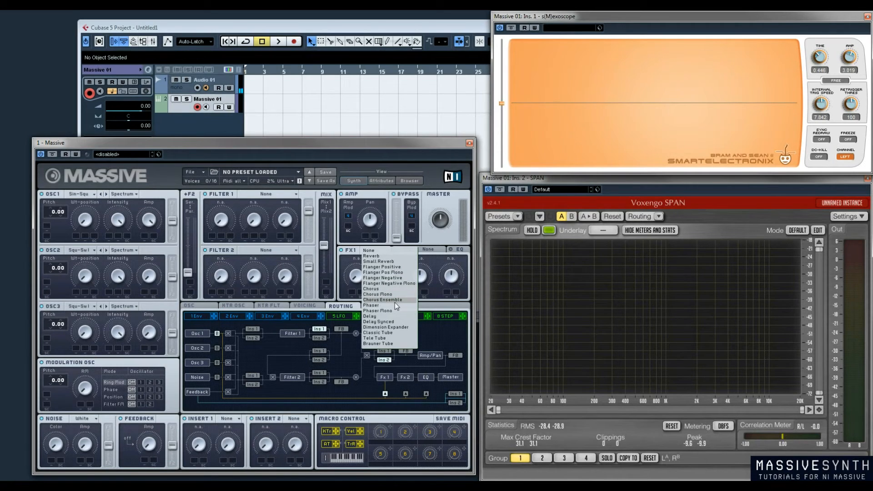
left_click(396, 327)
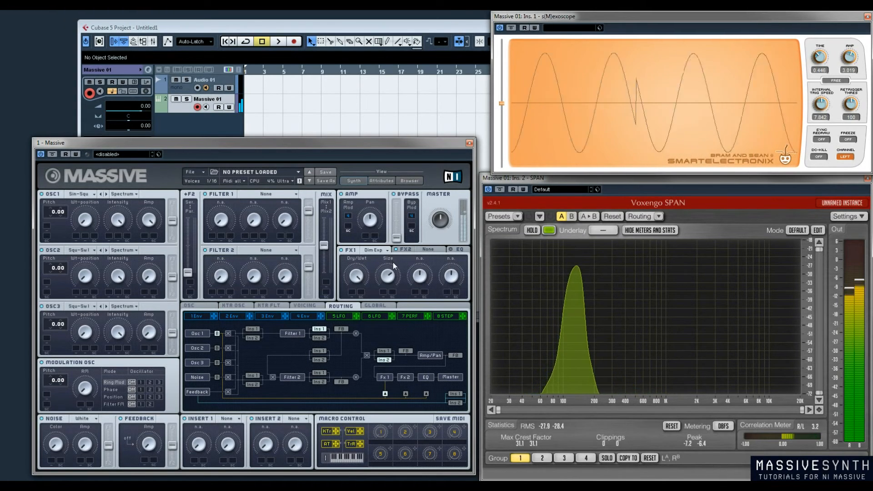
left_click_drag(389, 273, 384, 293)
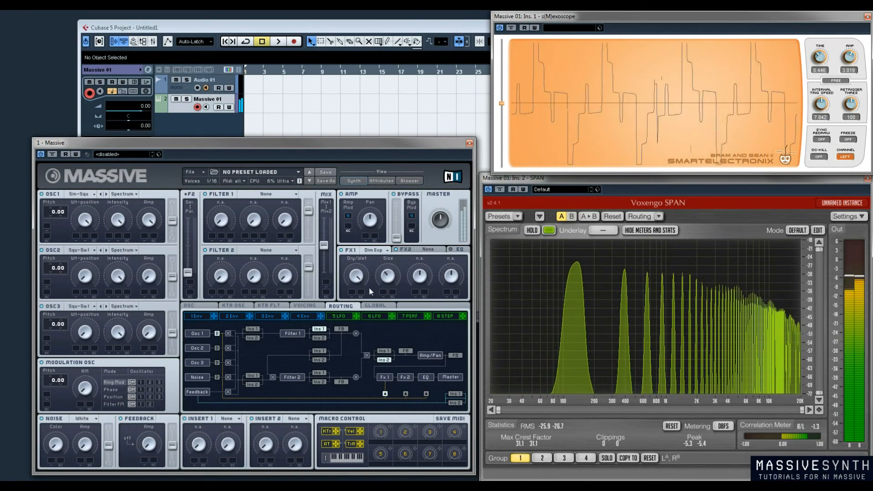
mouse_move(392, 277)
left_mouse_down()
mouse_move(394, 252)
mouse_move(393, 279)
left_mouse_up()
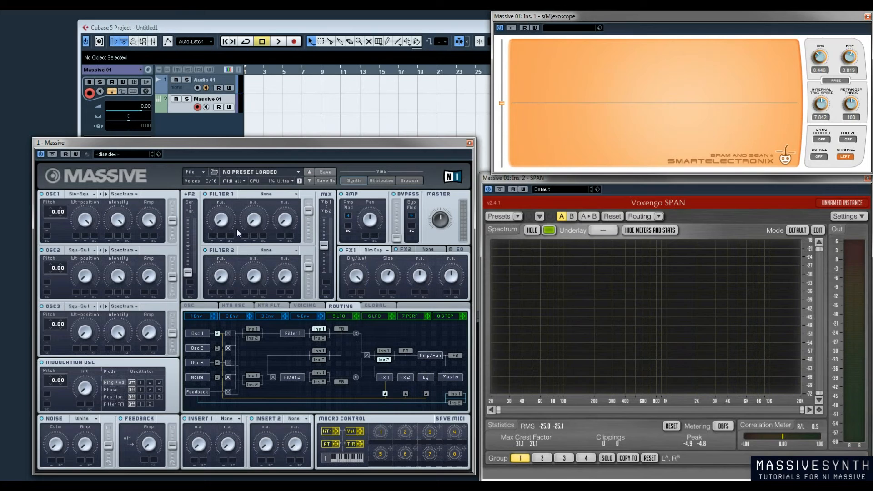
Set FX1 to Classic Tube and sweep its Drive, finishing at a high setting
left_click(377, 250)
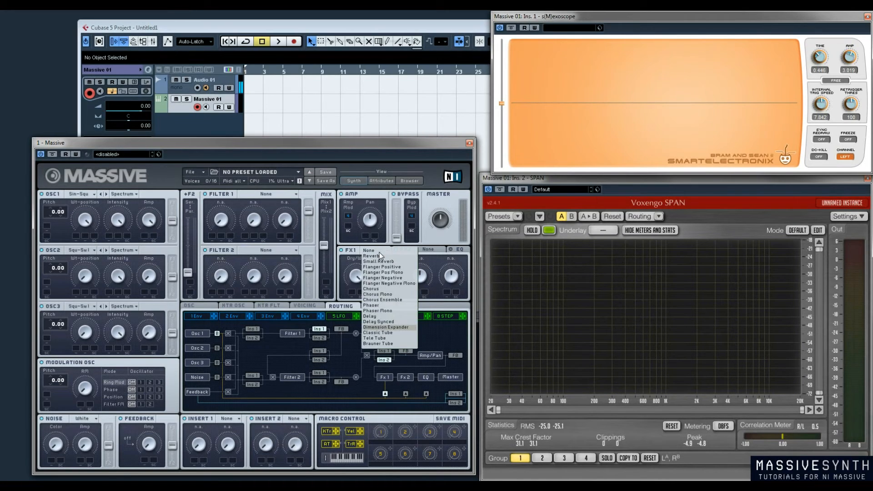
left_click(391, 331)
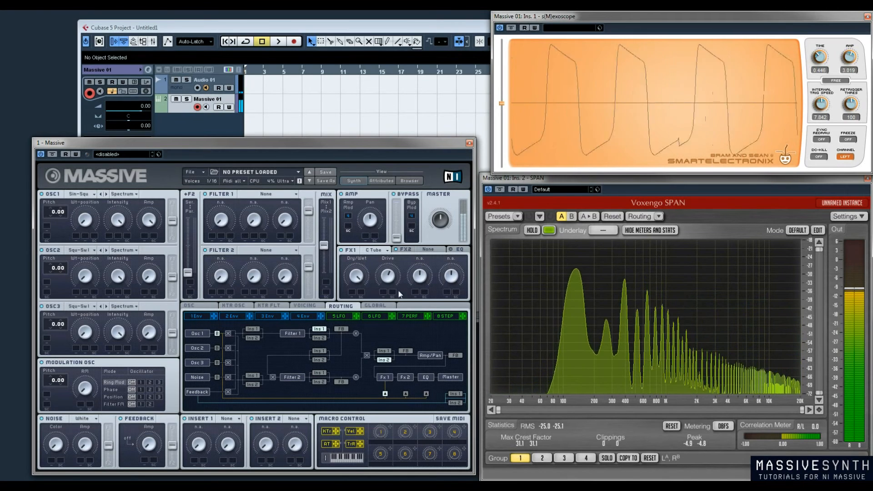
left_click_drag(388, 277, 389, 237)
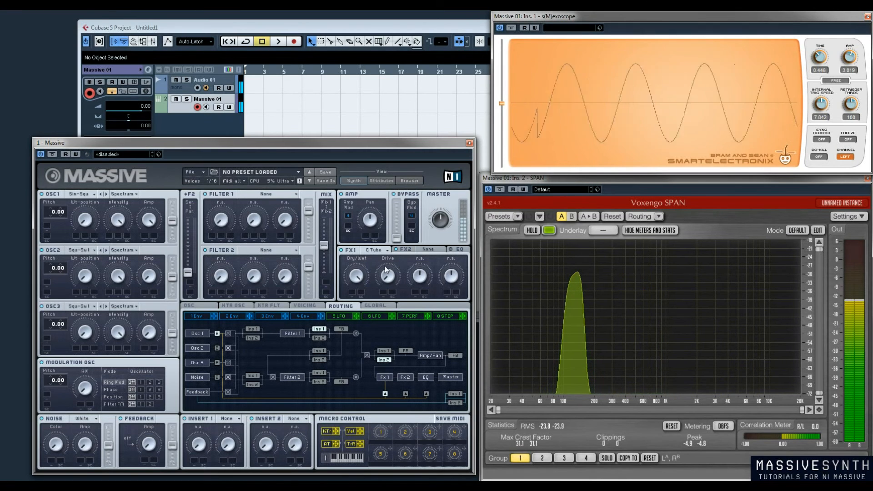
left_click_drag(380, 280, 403, 213)
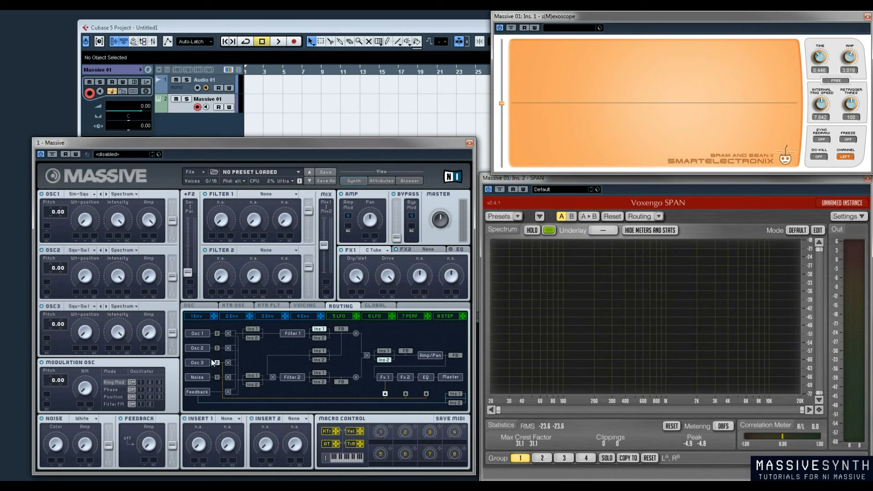
Send Osc 1 through the bypass with the Bypass level fully raised, and switch FX1 off for comparison
left_click(217, 334)
left_click_drag(398, 239, 393, 125)
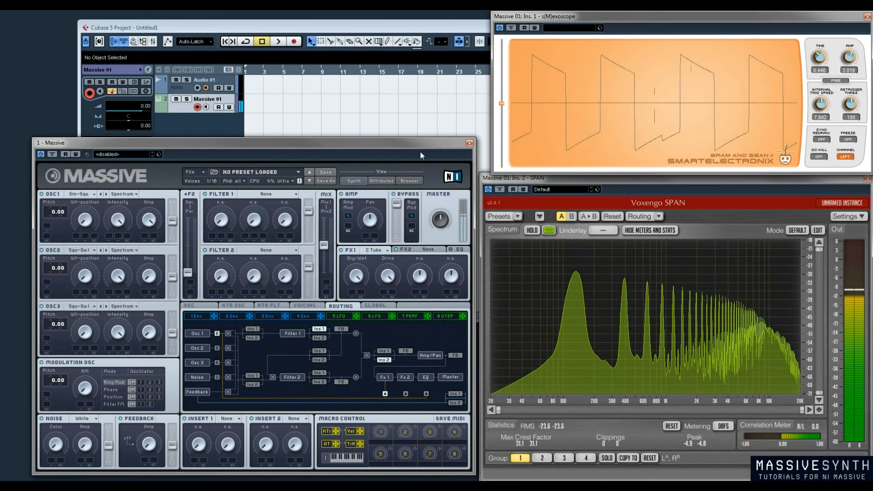
left_click(342, 250)
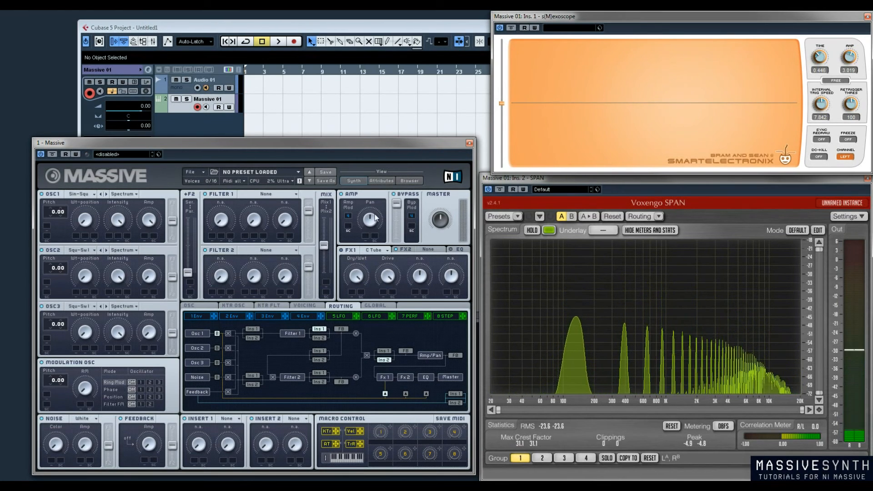
left_click_drag(396, 238, 389, 141)
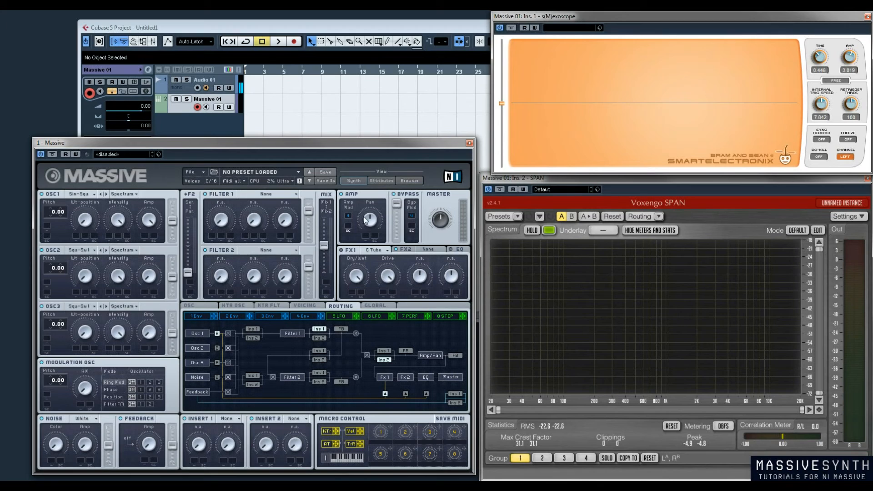
left_click(217, 334)
Display the FX2 section and the EQ controls
left_click(398, 249)
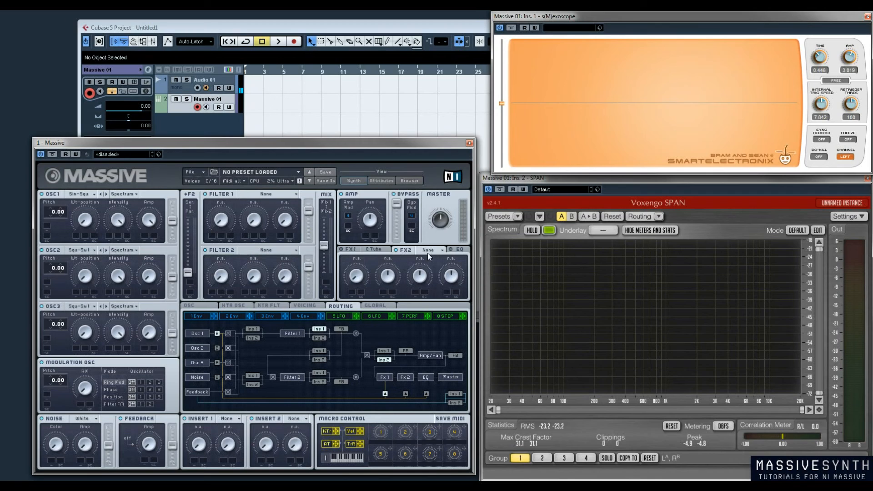
left_click(460, 250)
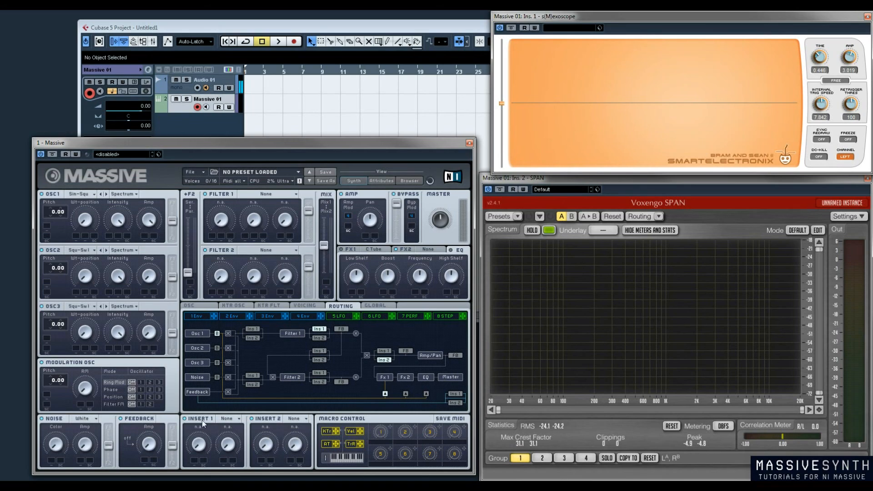
Place Insert 1 directly before Filter 1 in the routing diagram
left_click(216, 333)
left_click(251, 330)
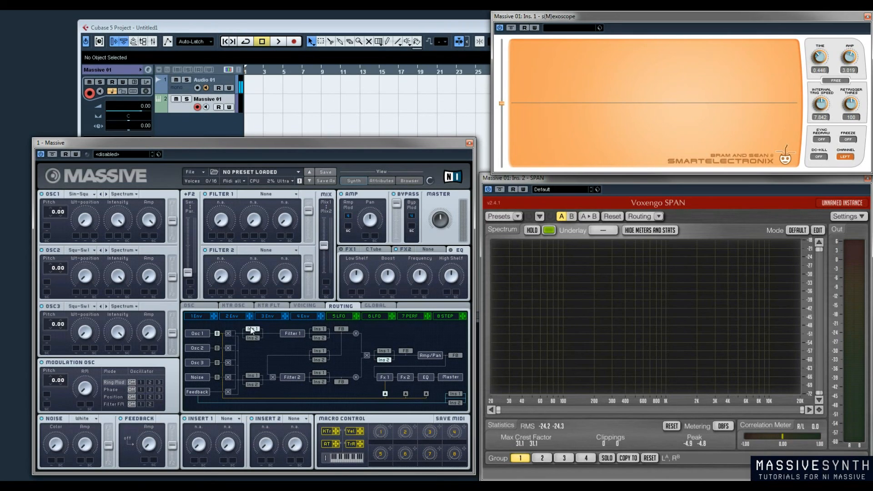